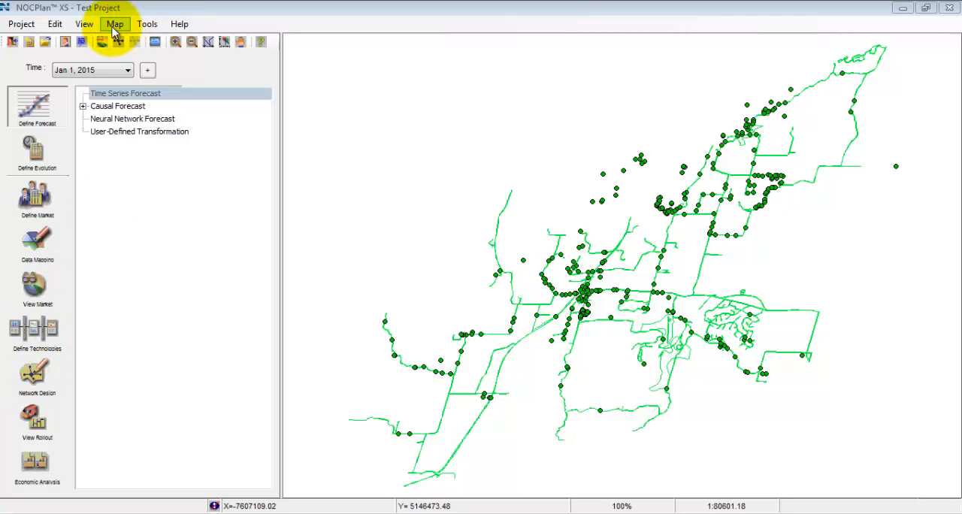
# Open the Add Map wizard to view the map types available for import, and close it without importing.
pyautogui.click(116, 28)
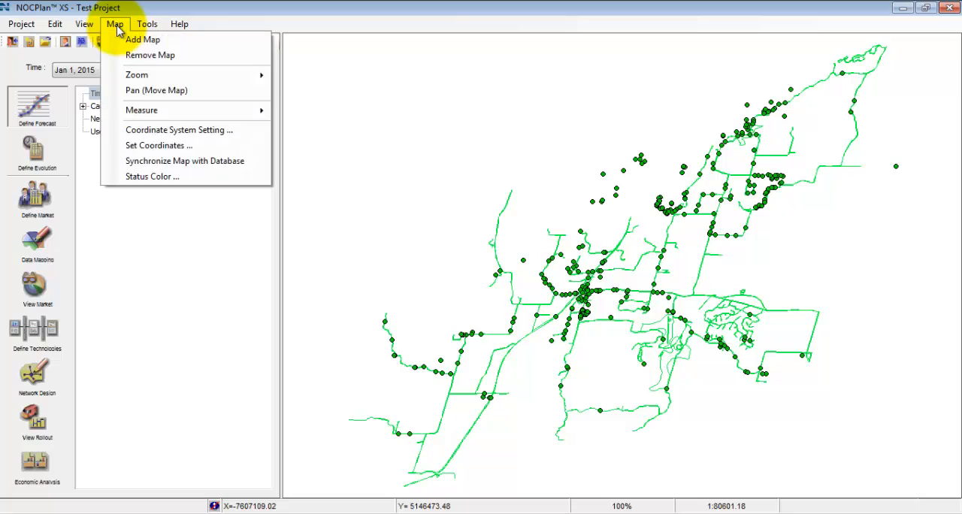
pyautogui.click(135, 40)
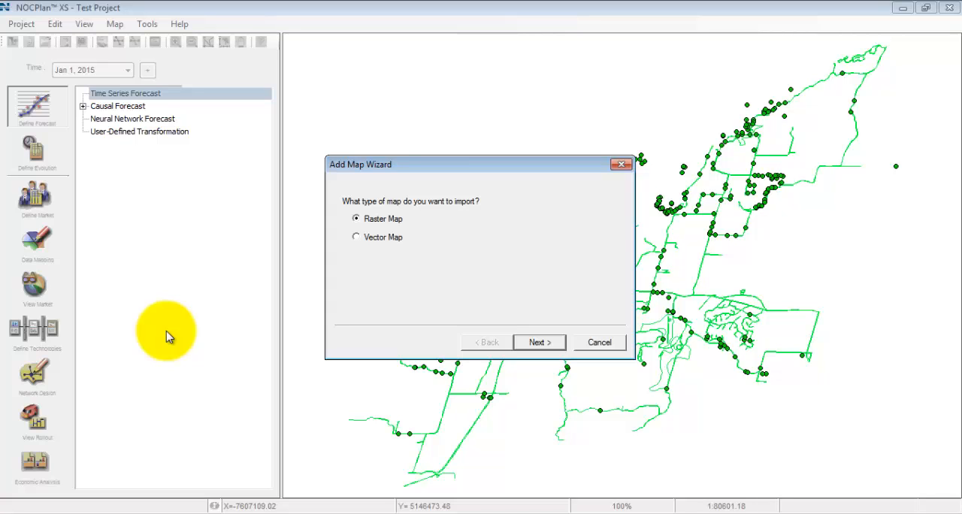
pyautogui.click(623, 166)
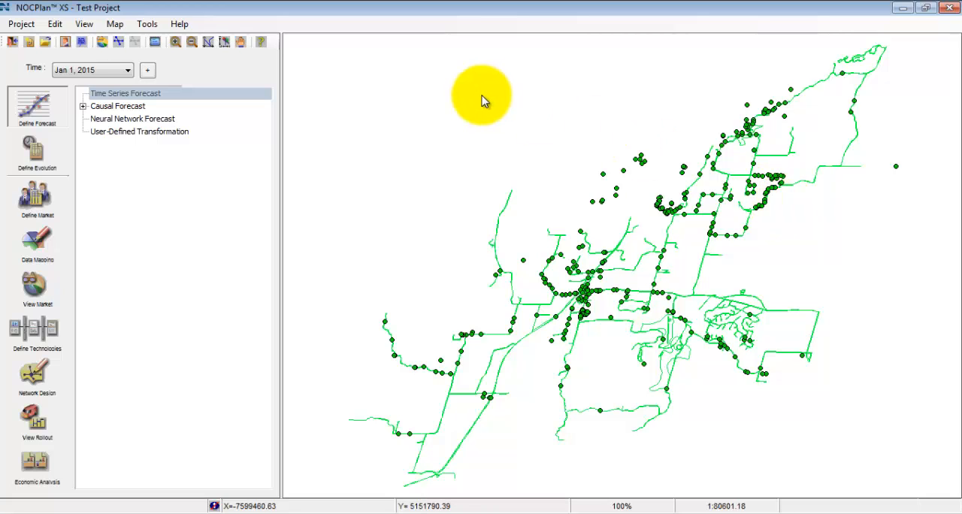
# Review the project's data import options, open the file chooser for importing sites from CSV, and cancel it.
pyautogui.click(17, 26)
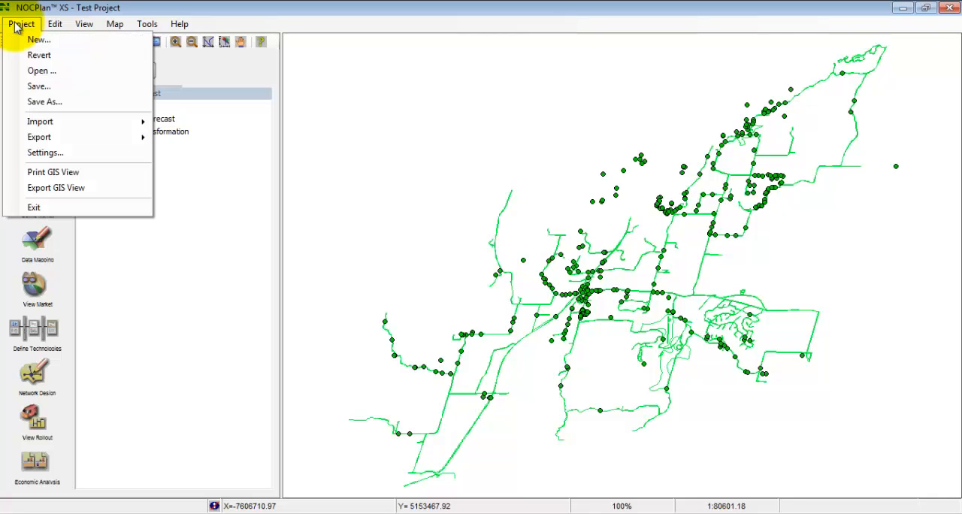
pyautogui.moveTo(33, 126)
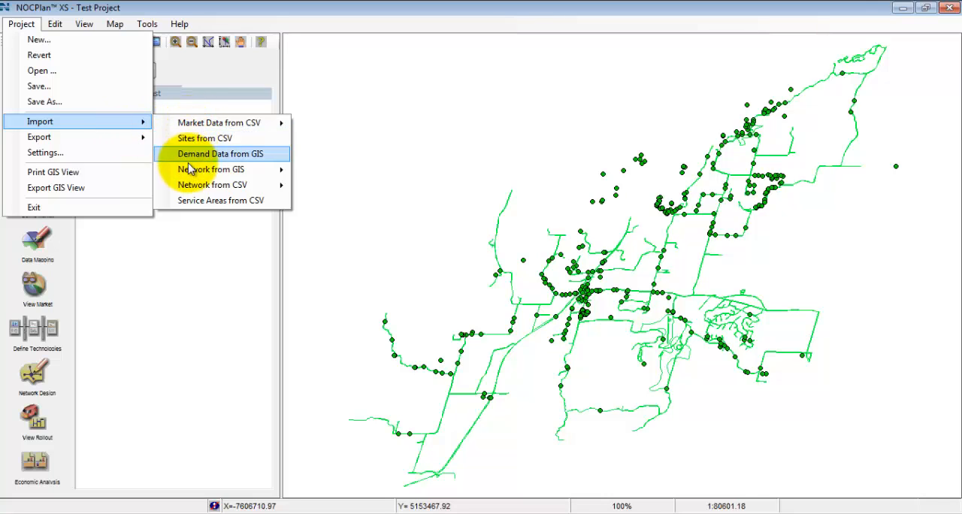
pyautogui.moveTo(186, 188)
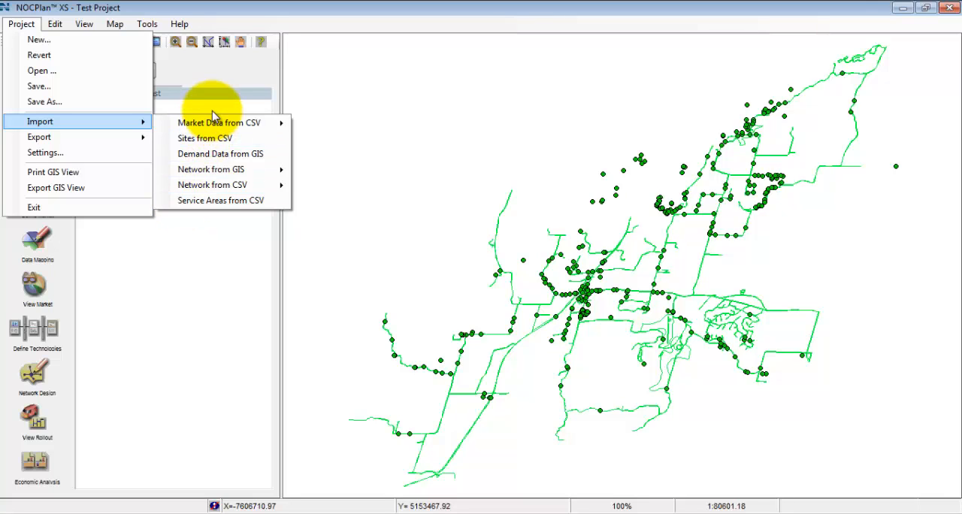
pyautogui.moveTo(215, 123)
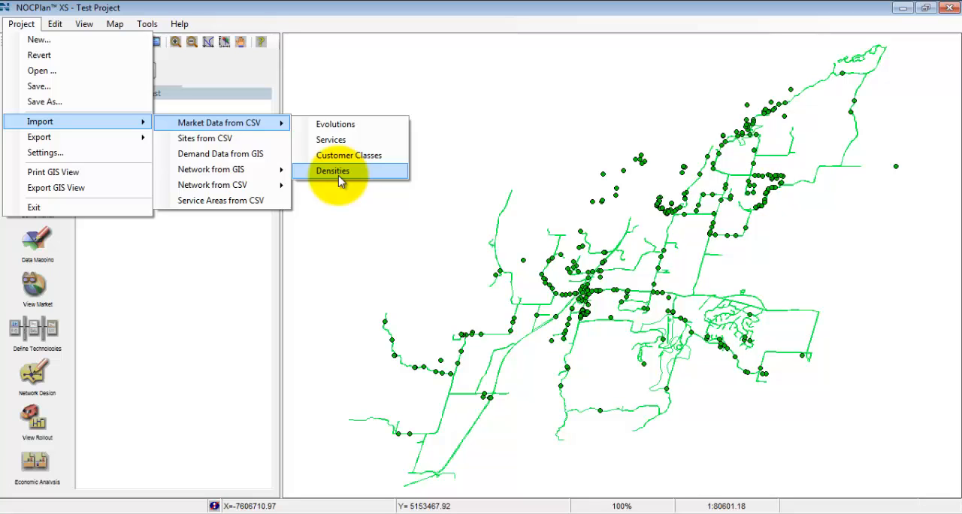
pyautogui.click(259, 140)
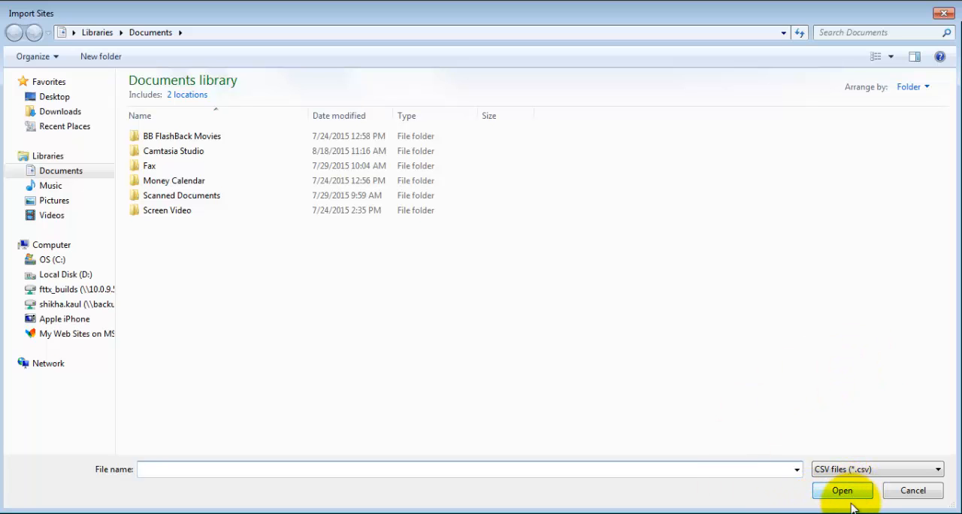
pyautogui.click(946, 14)
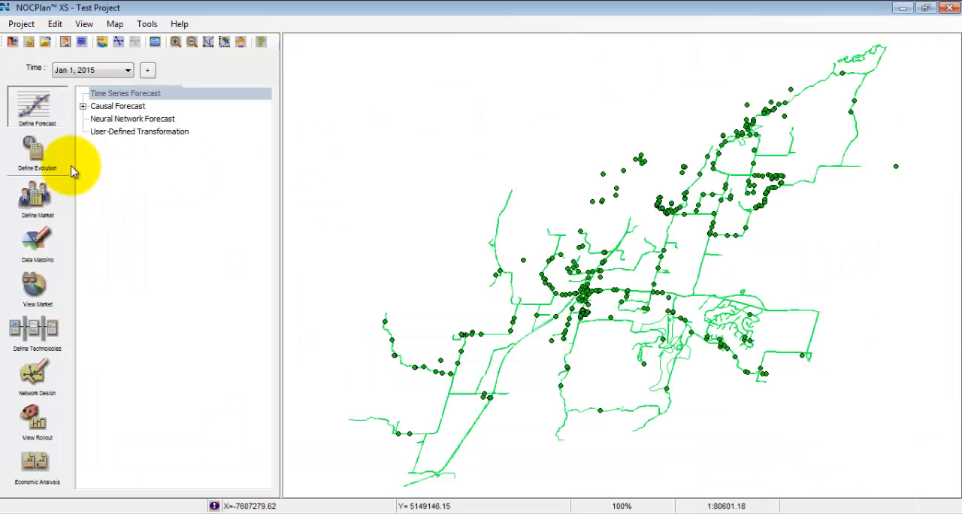
# Show the Data Mapping tree and expand Sites to list the demand sites in the Default group.
pyautogui.click(44, 244)
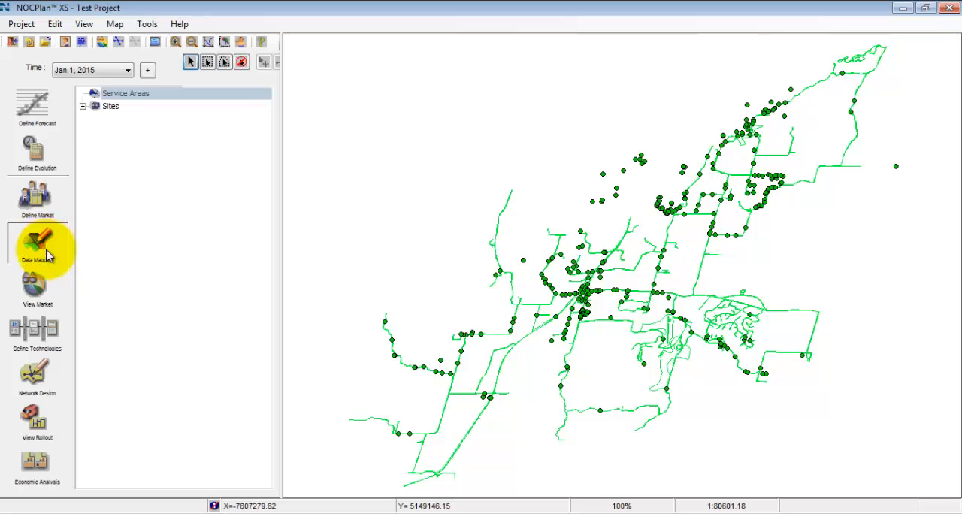
pyautogui.click(83, 106)
pyautogui.click(96, 144)
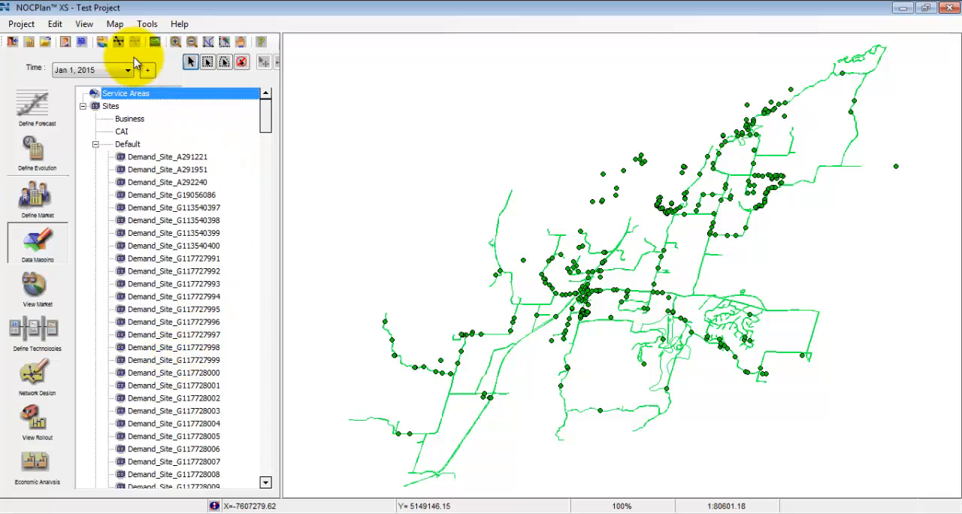
# Review which network elements can be imported from CSV, without starting an import.
pyautogui.click(23, 26)
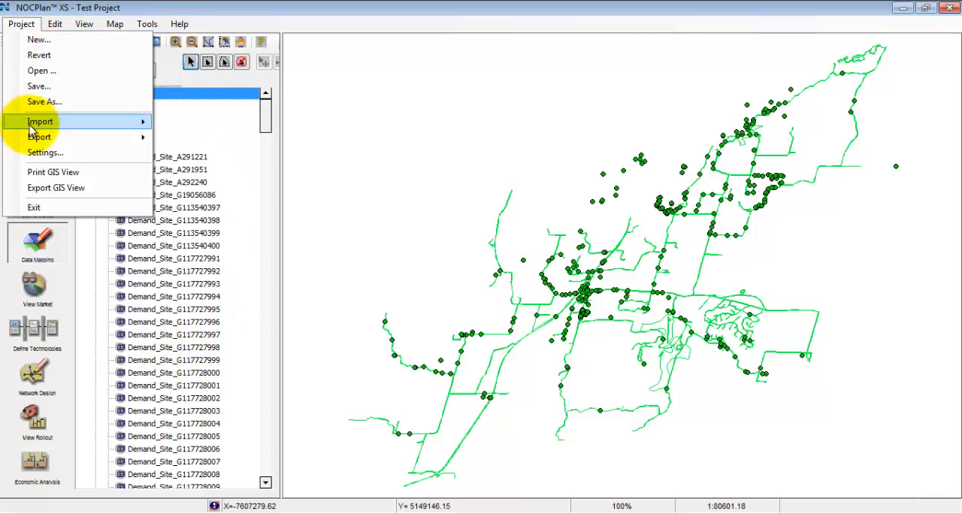
pyautogui.moveTo(65, 122)
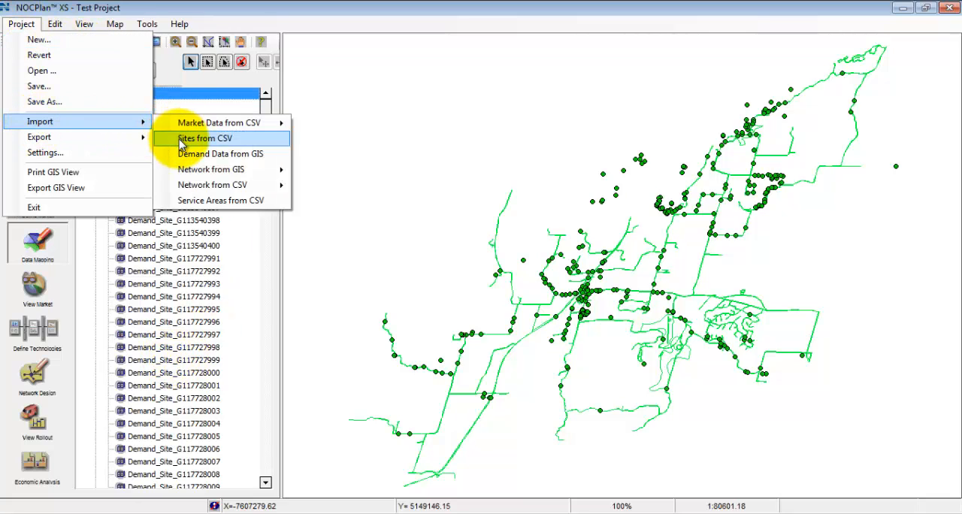
pyautogui.moveTo(190, 192)
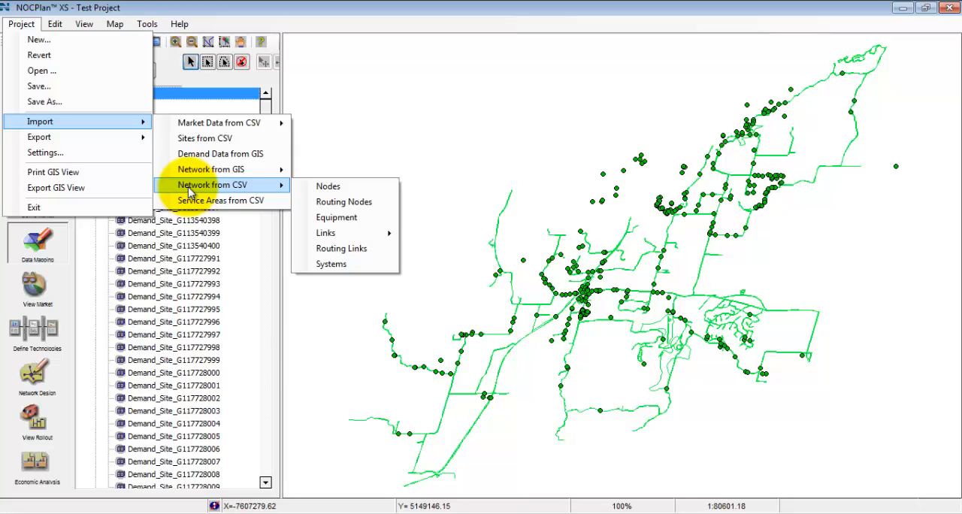
pyautogui.click(666, 138)
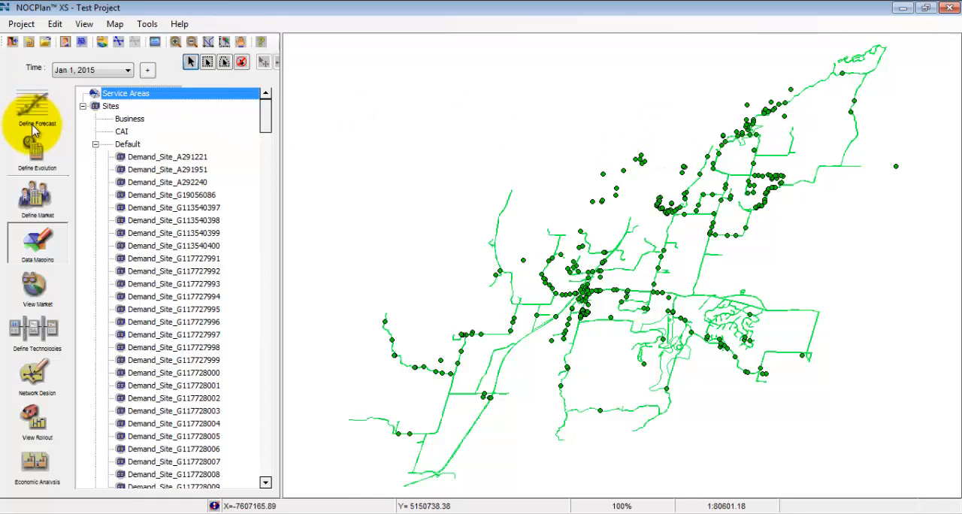
# View the Define Technologies and Network Design modules, ending in Define Technologies.
pyautogui.click(40, 338)
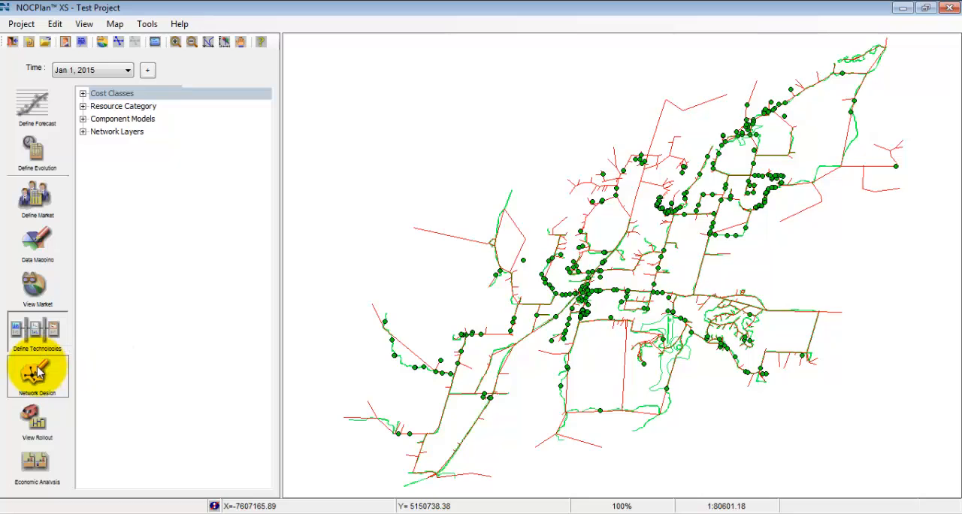
pyautogui.click(37, 368)
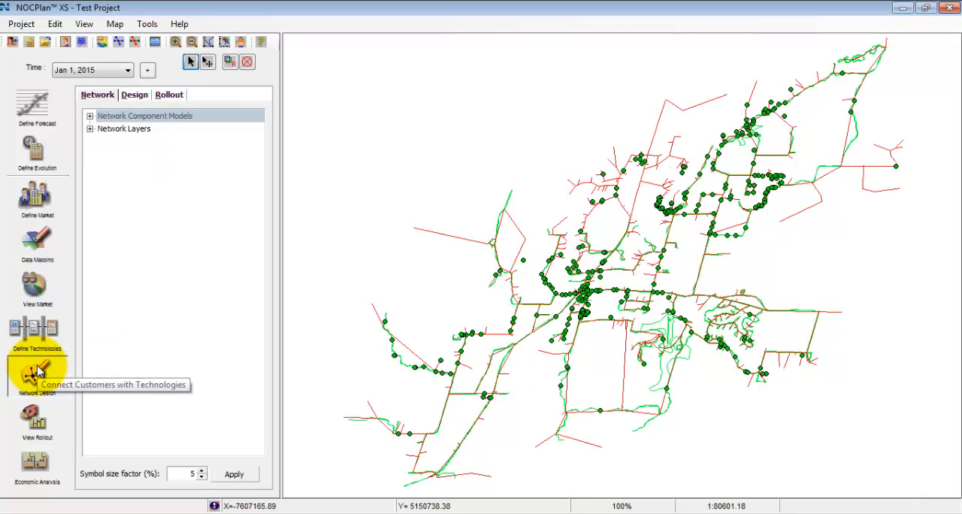
pyautogui.click(48, 338)
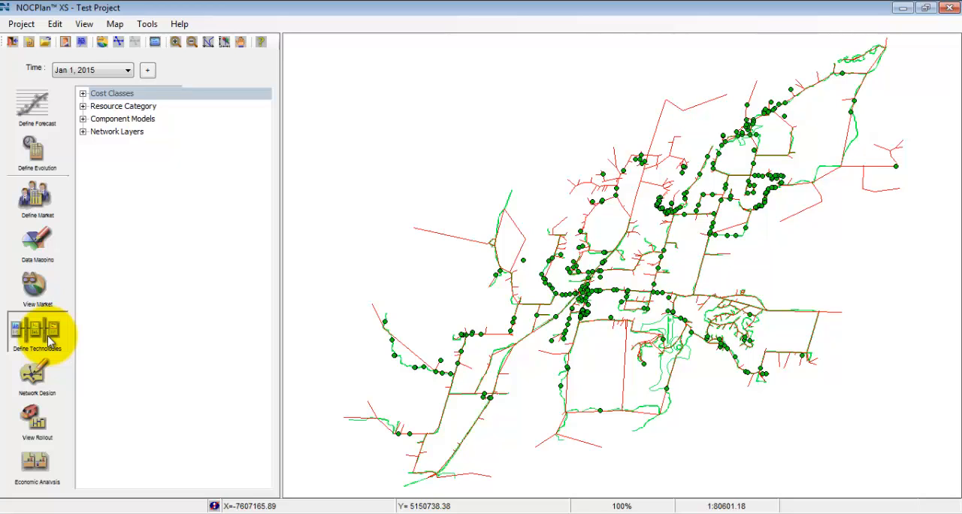
pyautogui.click(115, 23)
pyautogui.moveTo(123, 84)
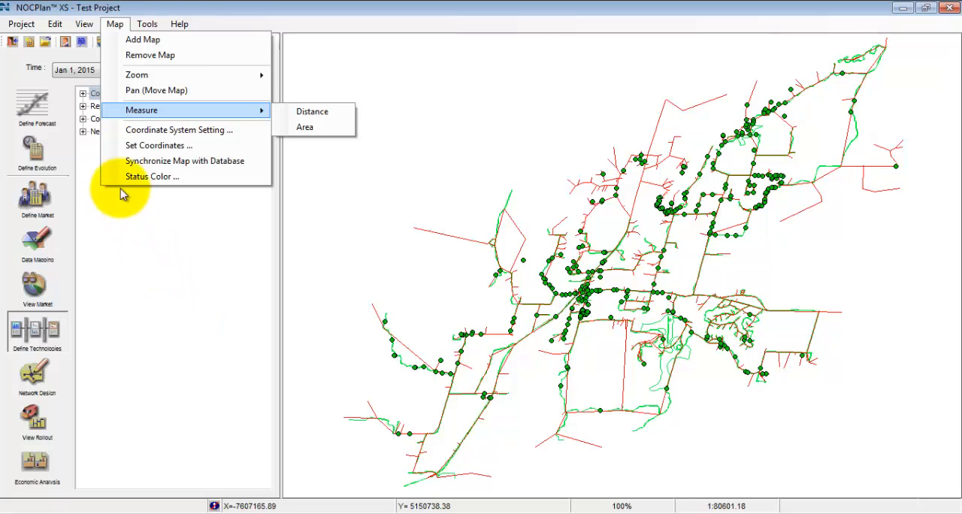
pyautogui.click(132, 226)
# Expand the Common component models to show physical and logical components, and select CO_Node among the logical nodes.
pyautogui.click(83, 119)
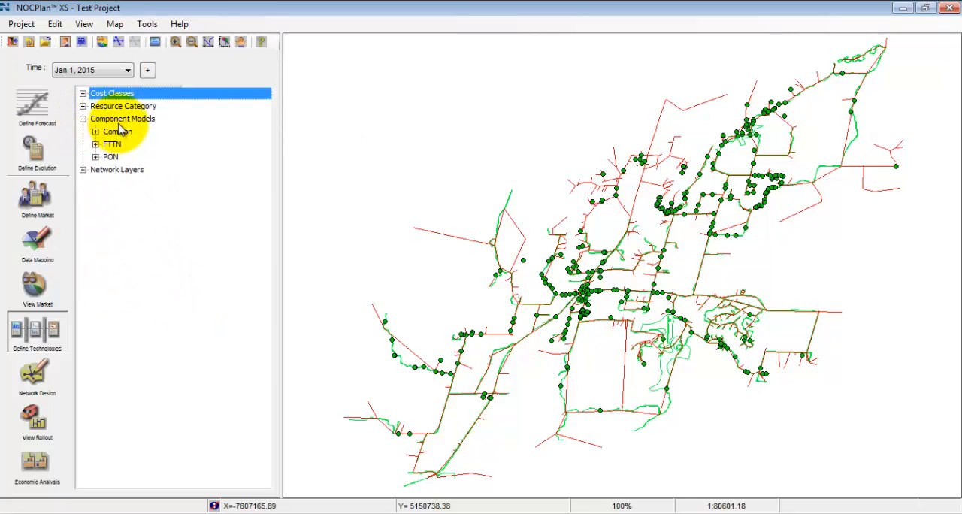
pyautogui.click(118, 124)
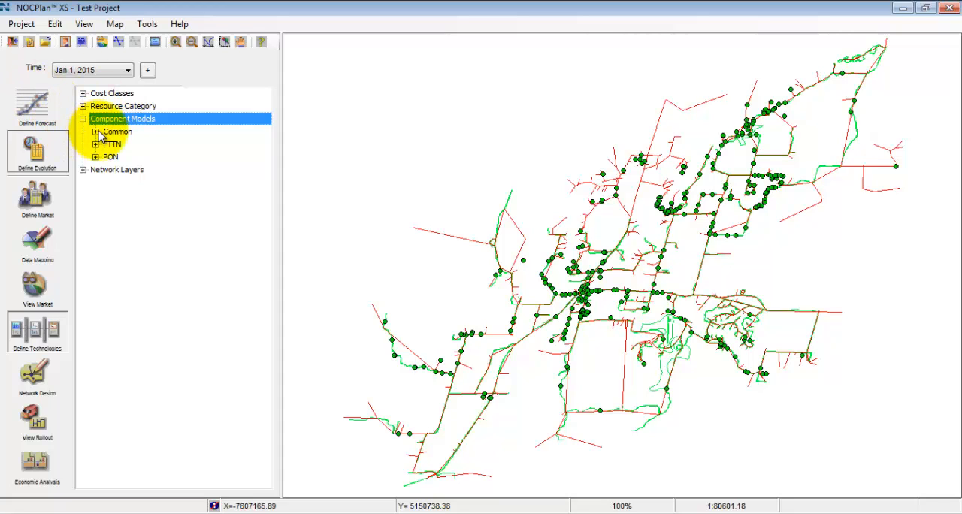
pyautogui.click(95, 132)
pyautogui.click(108, 145)
pyautogui.click(108, 182)
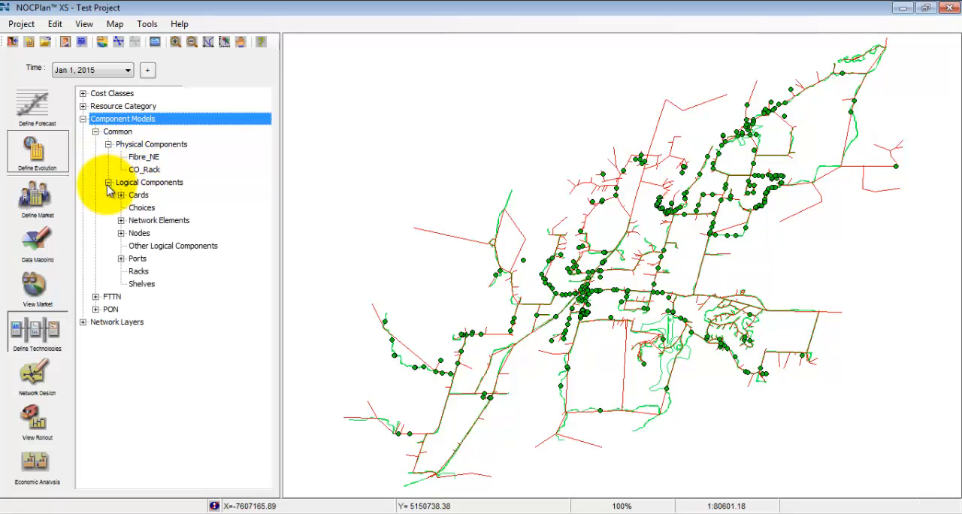
pyautogui.click(121, 233)
pyautogui.click(155, 246)
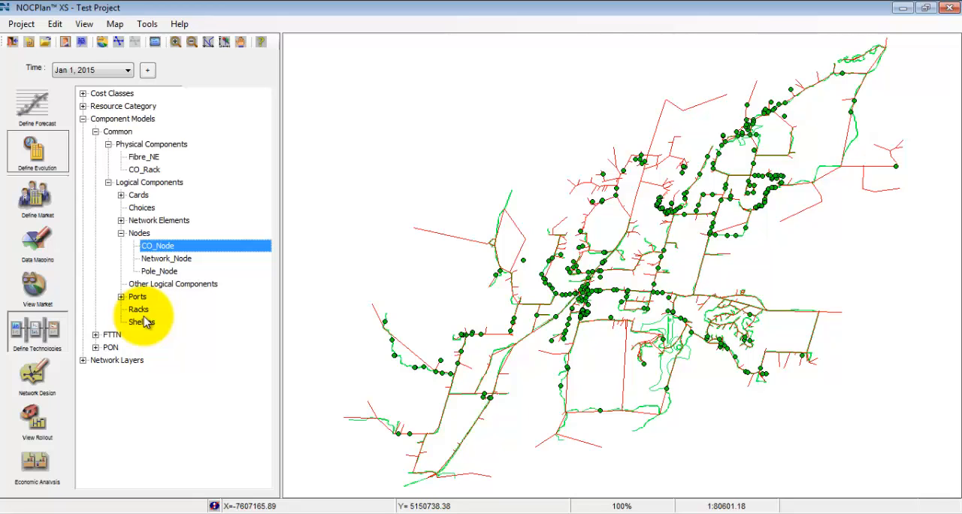
# Collapse the component models and go through the Network Layers categories from Wireless to Constraint.
pyautogui.click(83, 119)
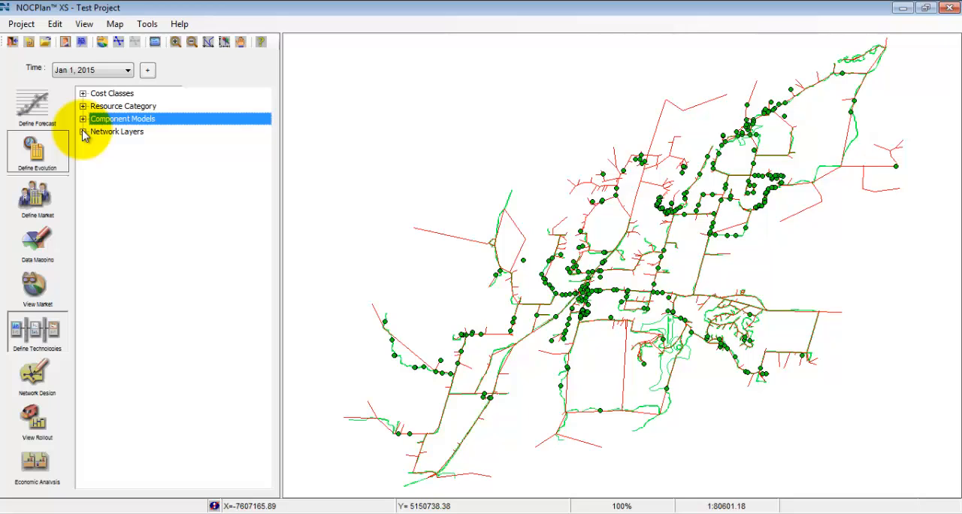
pyautogui.click(83, 132)
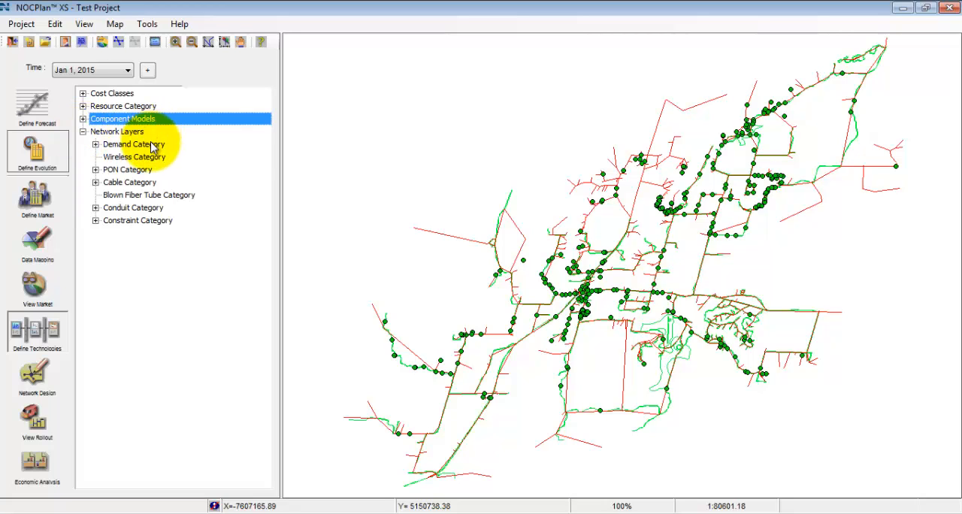
pyautogui.click(147, 157)
pyautogui.click(152, 169)
pyautogui.click(154, 182)
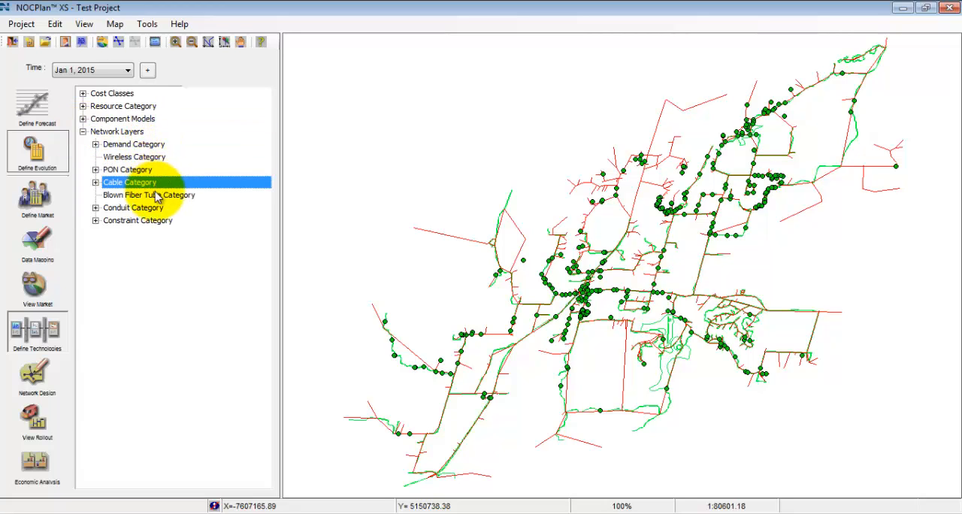
pyautogui.click(158, 195)
pyautogui.click(146, 209)
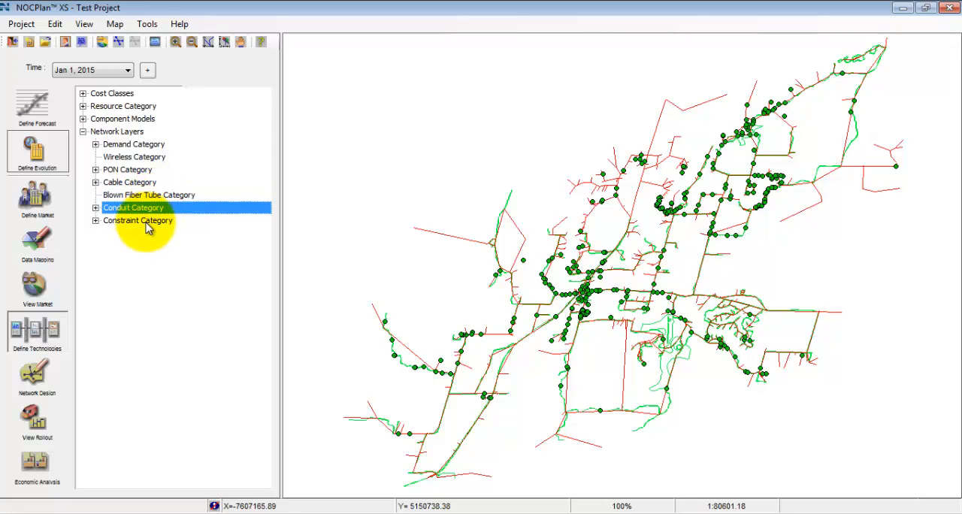
pyautogui.click(137, 221)
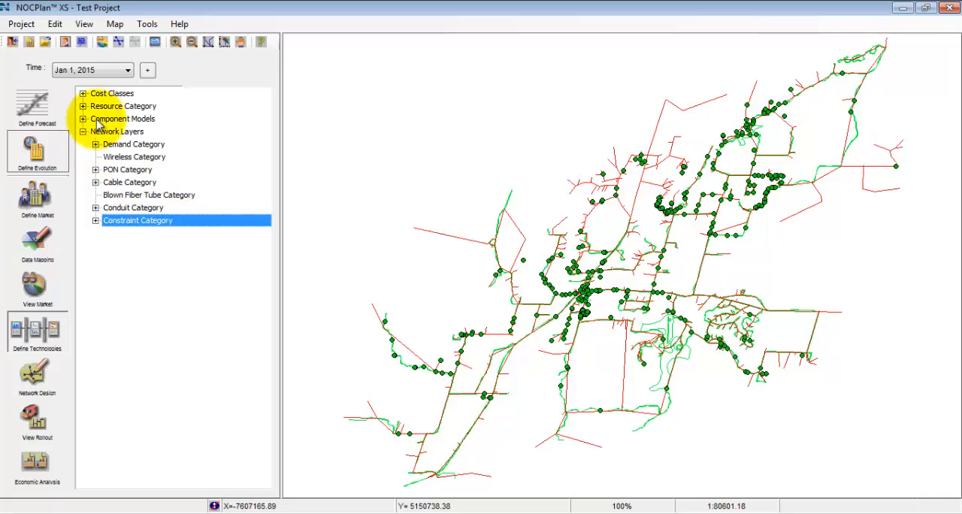
# Expand the Service Demand Layer down to its Star link models and select Copper_Demand_2134M.
pyautogui.click(95, 144)
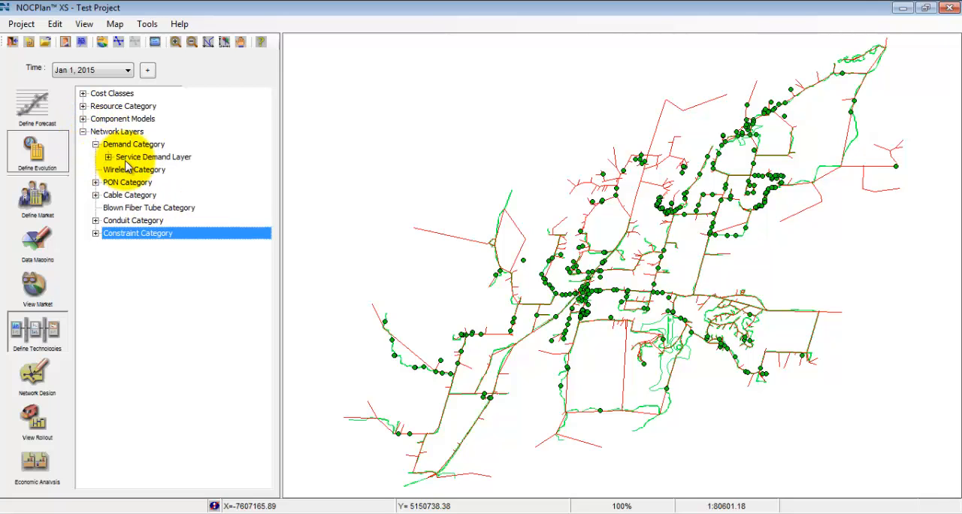
pyautogui.click(108, 156)
pyautogui.click(145, 183)
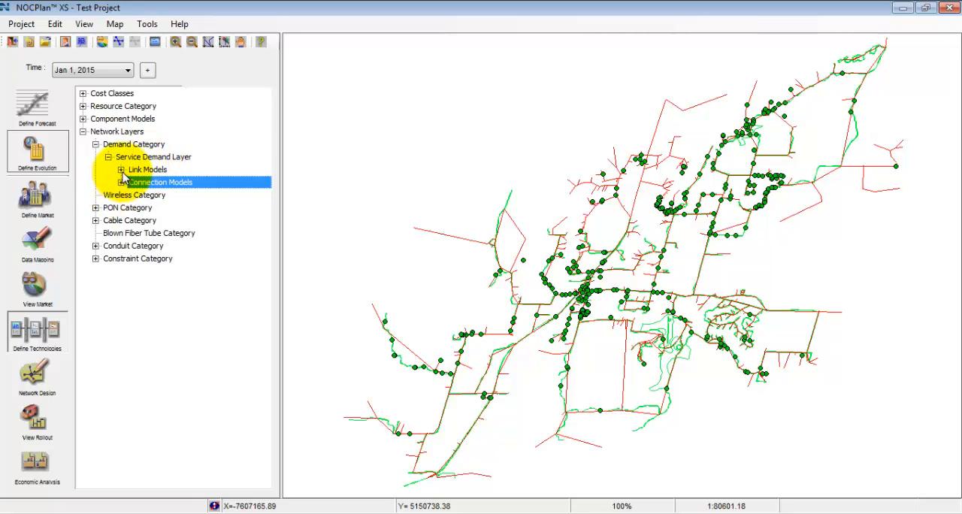
pyautogui.click(121, 170)
pyautogui.click(133, 182)
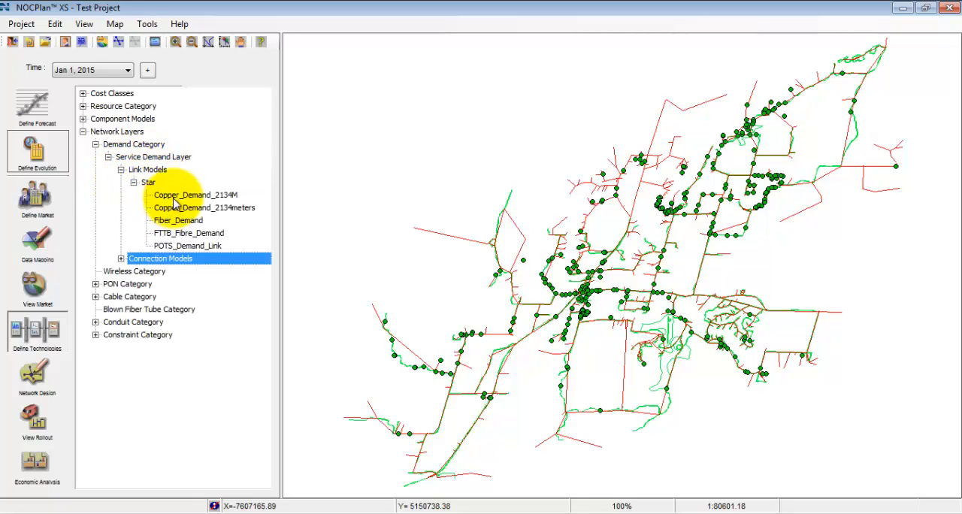
pyautogui.click(177, 195)
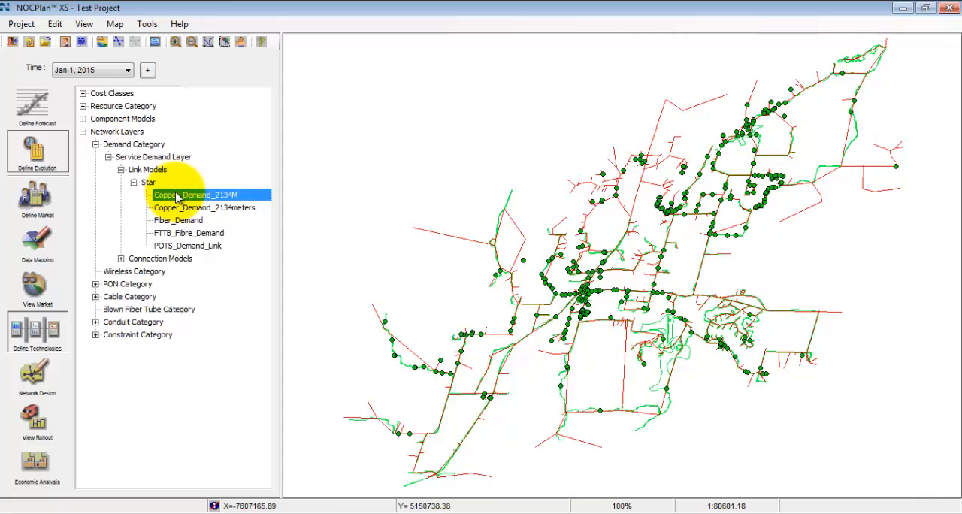
# Open the FTTN_NG_CM connection model and examine its Level 1 copper demand links, their services, and the FTTN and PFP nodes.
pyautogui.click(121, 258)
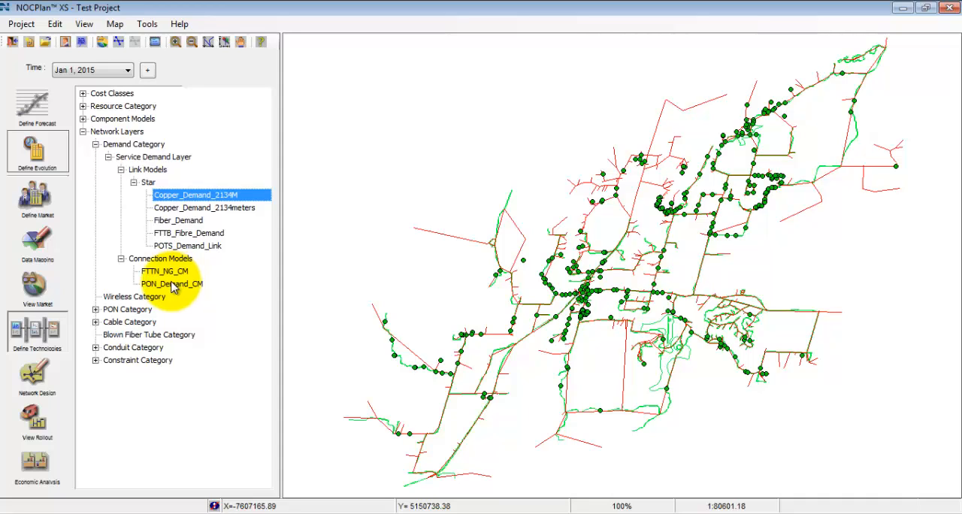
pyautogui.click(173, 273)
pyautogui.doubleClick(174, 274)
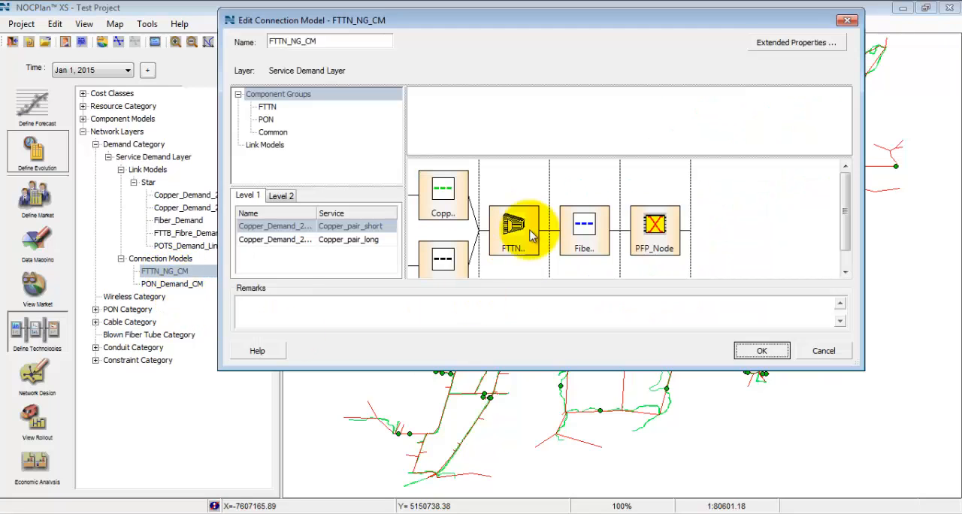
pyautogui.click(276, 228)
pyautogui.click(278, 241)
pyautogui.click(339, 227)
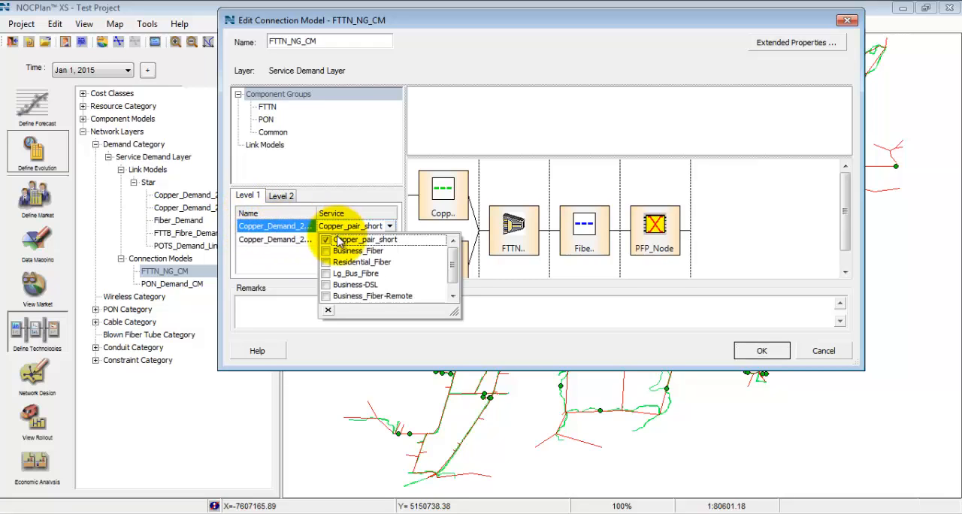
pyautogui.click(274, 241)
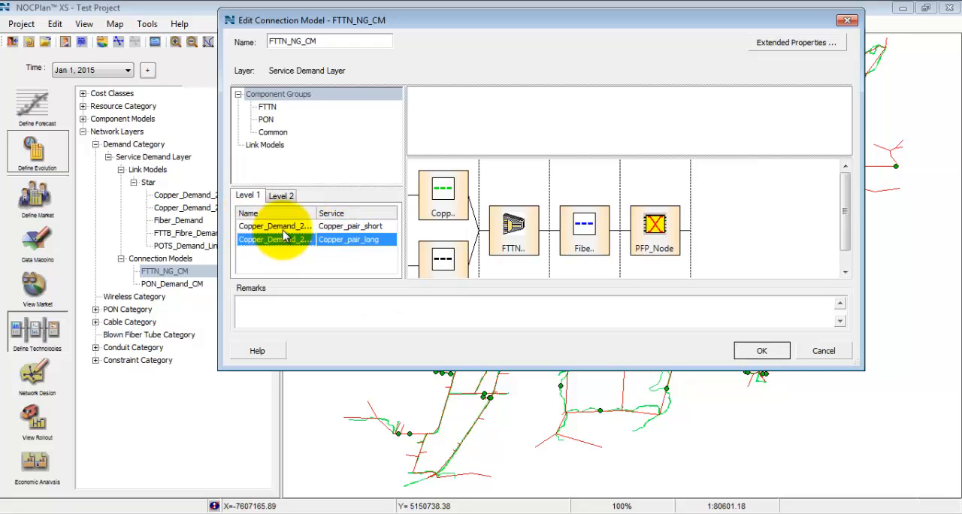
pyautogui.click(516, 230)
pyautogui.click(655, 223)
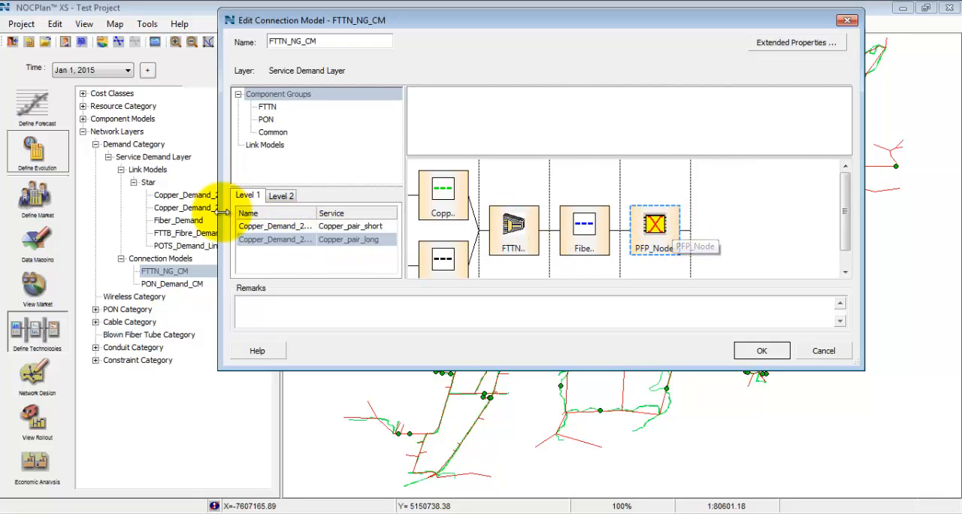
# Check Level 2 of the connection model, look through the FTTN, PON and Common component groups and the link models, and close the model.
pyautogui.click(281, 196)
pyautogui.click(247, 196)
pyautogui.click(263, 107)
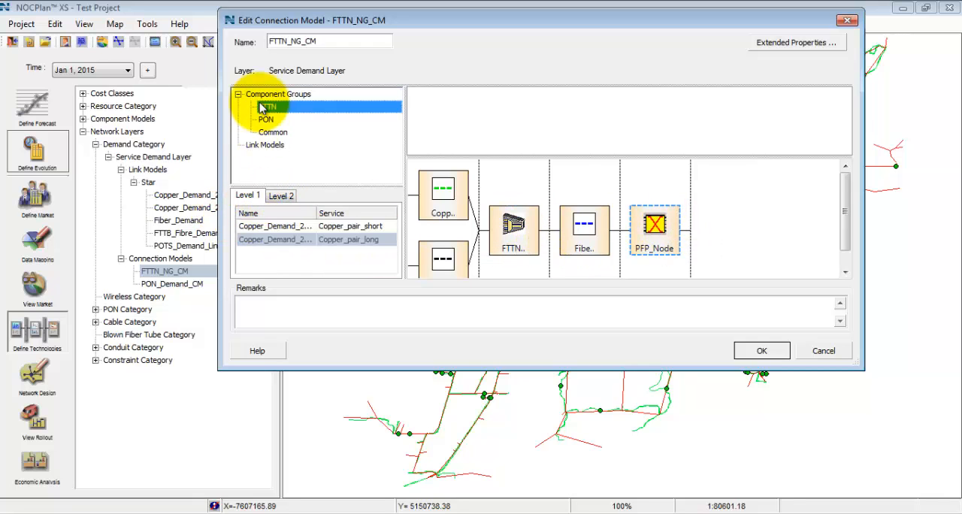
pyautogui.click(266, 120)
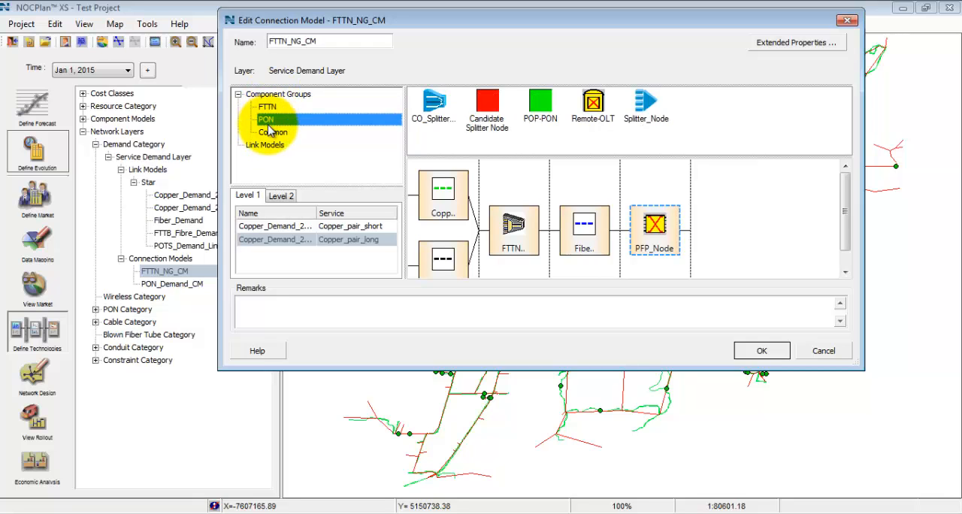
pyautogui.click(274, 134)
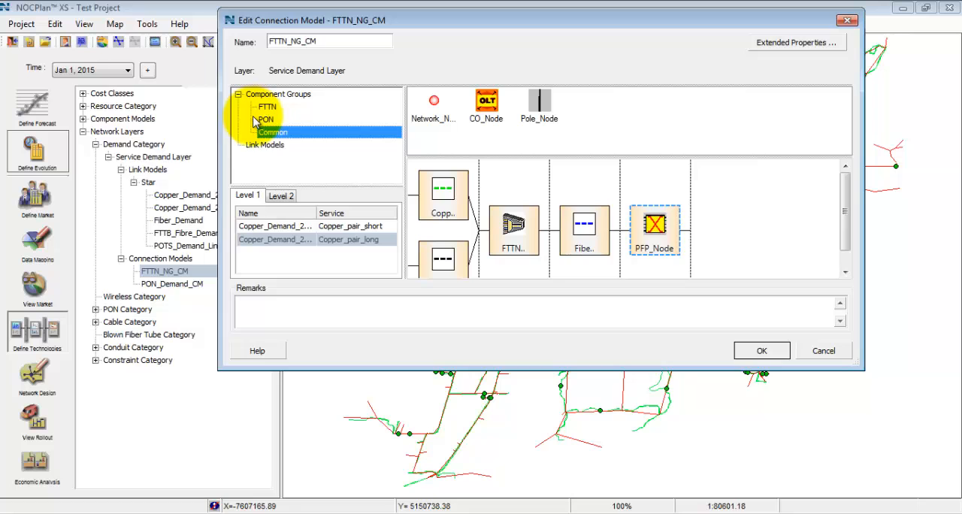
pyautogui.click(259, 145)
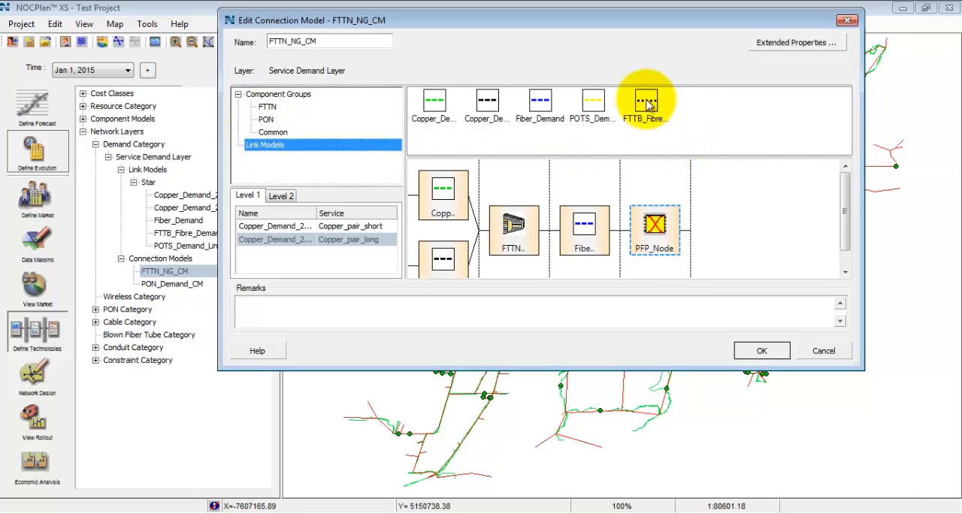
pyautogui.click(761, 349)
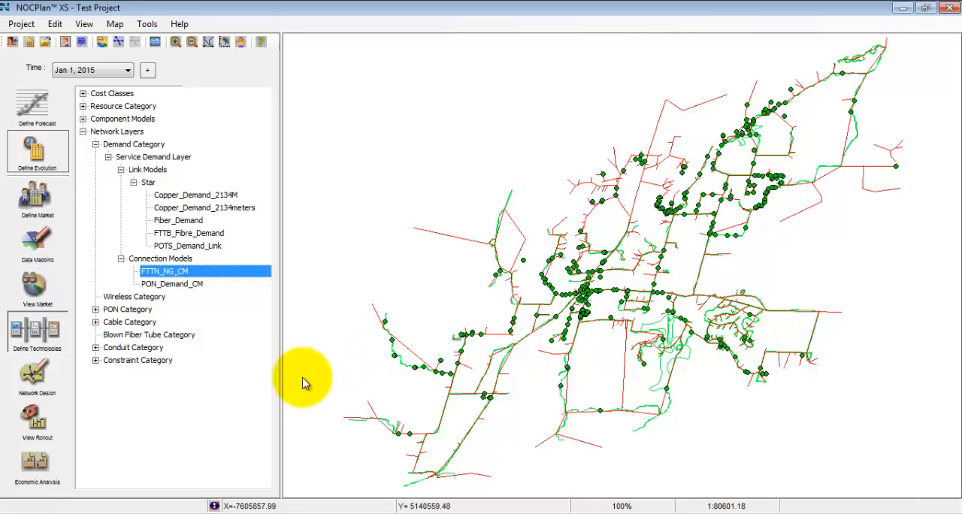
# Collapse the Service Demand Layer and expand the Constraint Category's Conduit Connectivity system types down to the Mesh system.
pyautogui.click(108, 156)
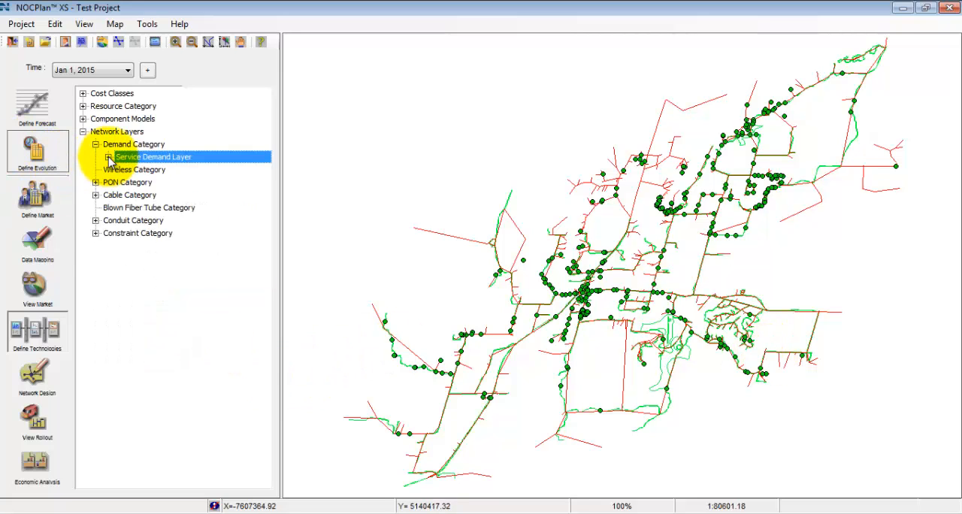
pyautogui.click(95, 233)
pyautogui.click(109, 259)
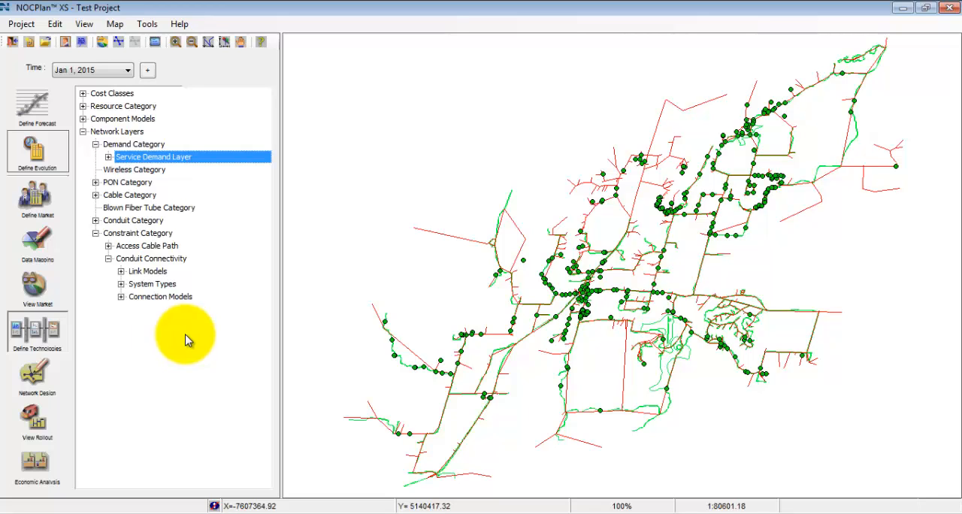
pyautogui.click(121, 285)
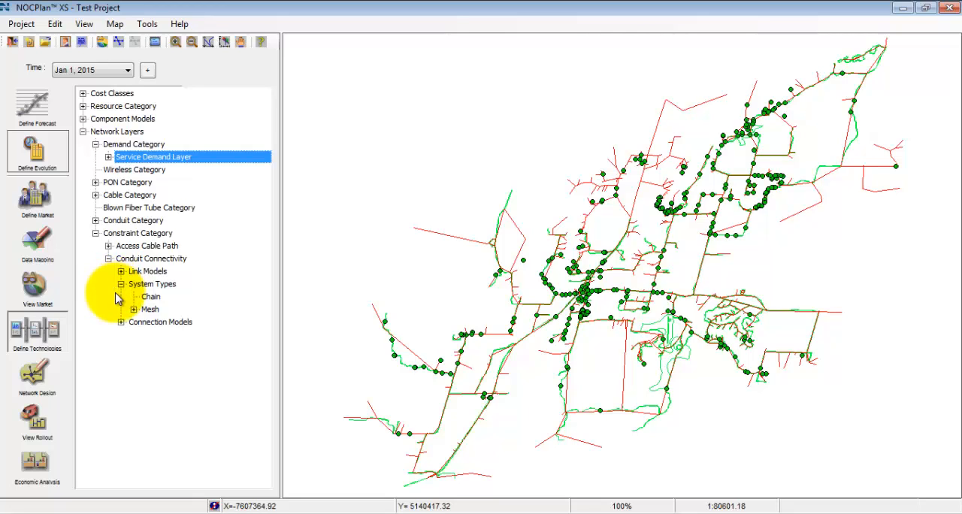
pyautogui.click(133, 309)
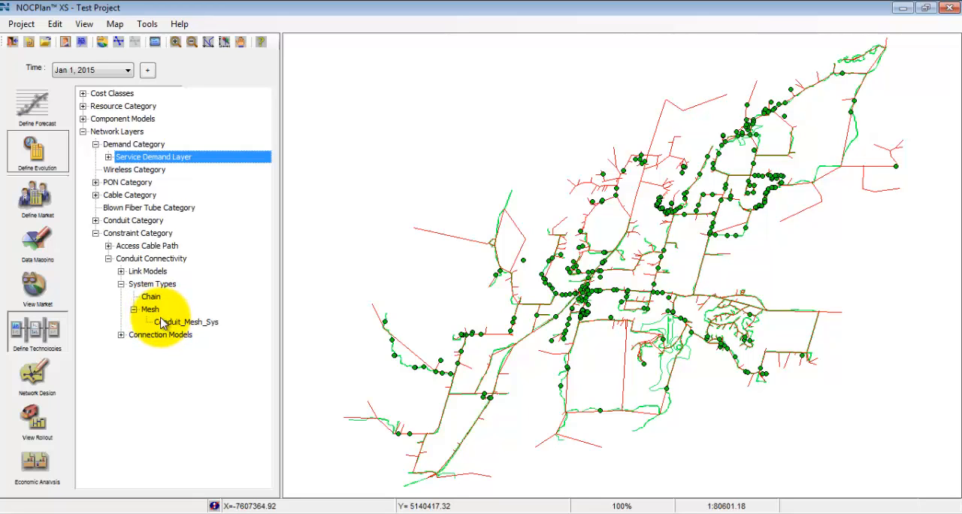
# Expand the Cable Layer's system types to show its Chain and Tree systems.
pyautogui.click(96, 194)
pyautogui.click(108, 208)
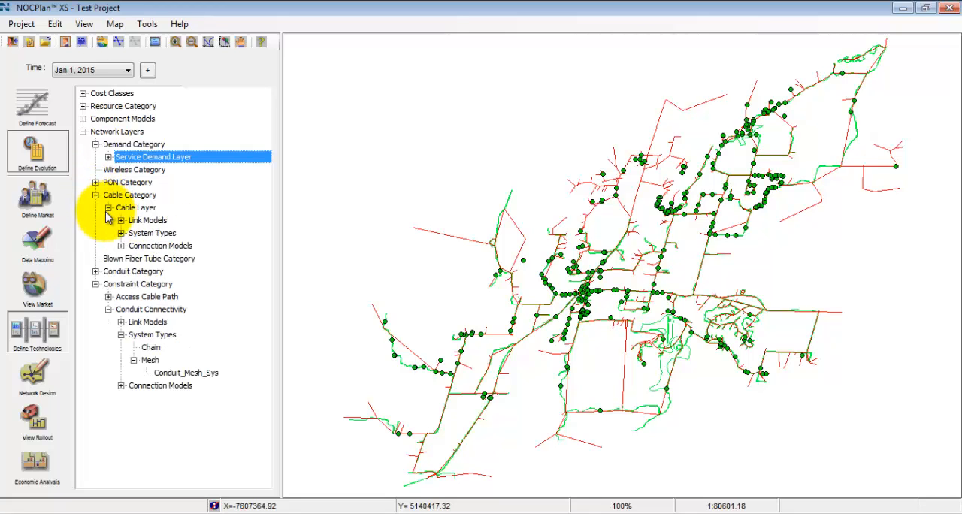
pyautogui.click(121, 233)
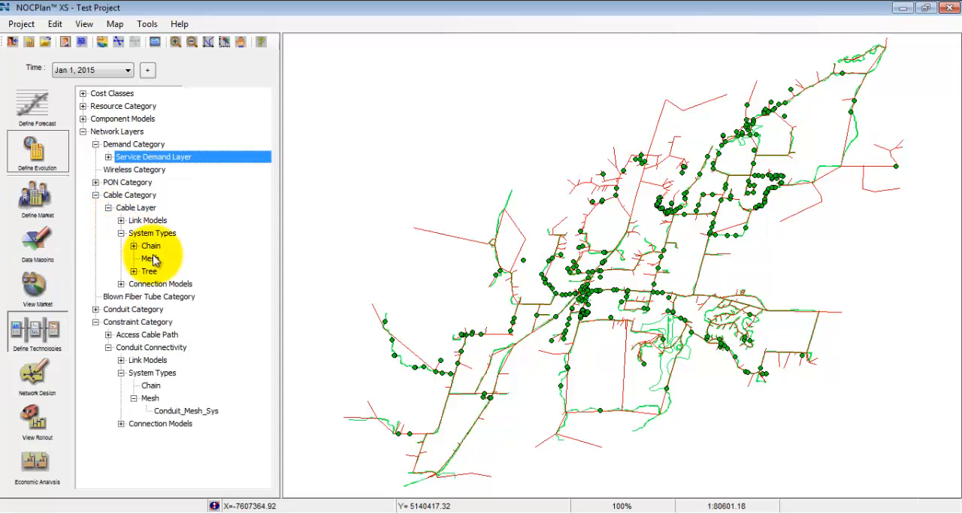
pyautogui.click(134, 246)
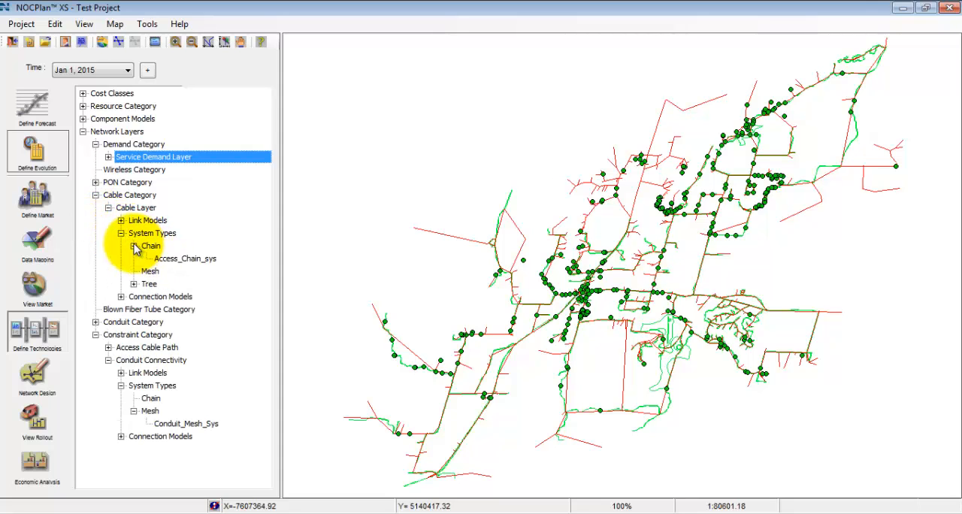
pyautogui.click(134, 285)
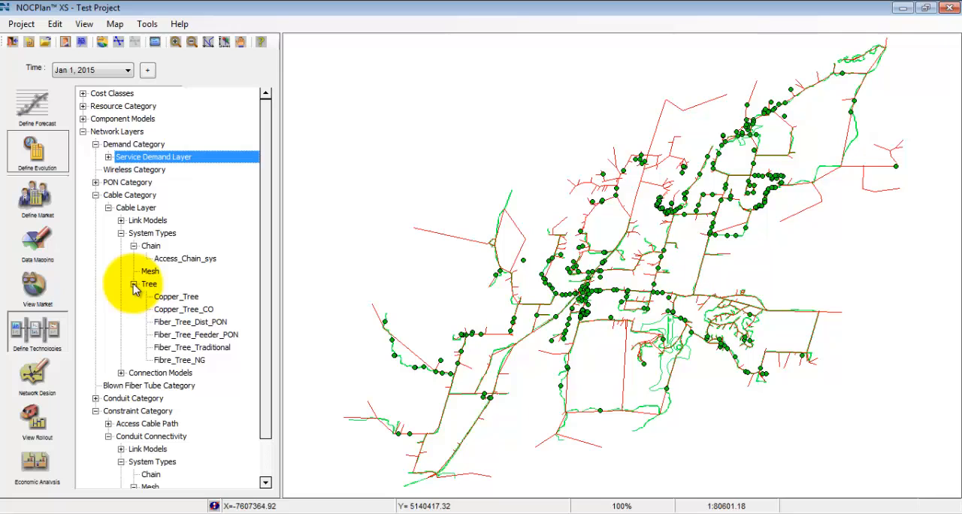
# Open the Copper_Tree system type, review its root node, root cable, branch cable and basic settings, and close it.
pyautogui.doubleClick(173, 297)
pyautogui.click(316, 49)
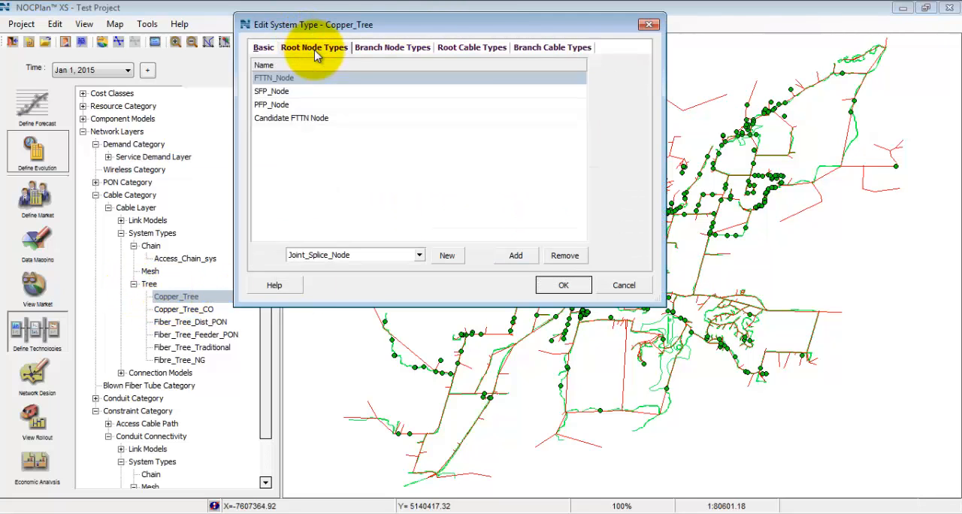
pyautogui.click(466, 48)
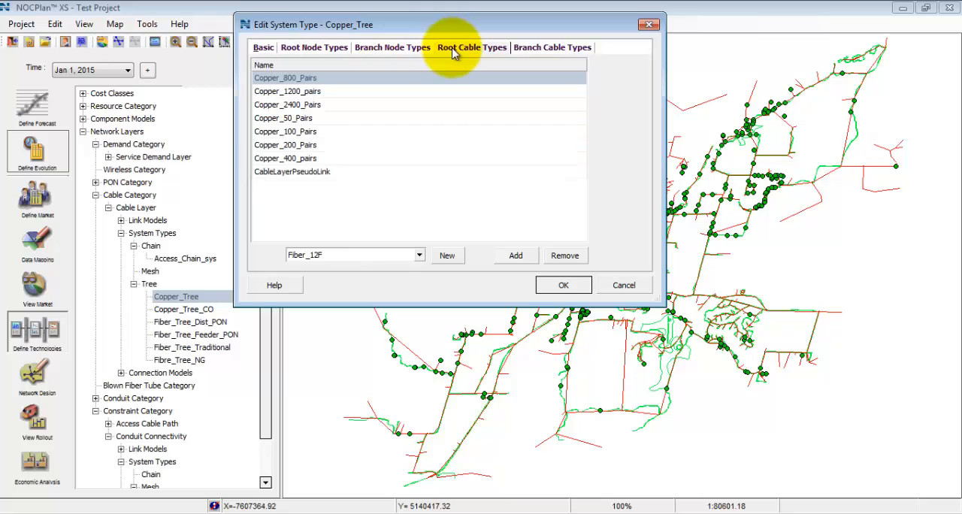
pyautogui.click(554, 48)
pyautogui.click(266, 48)
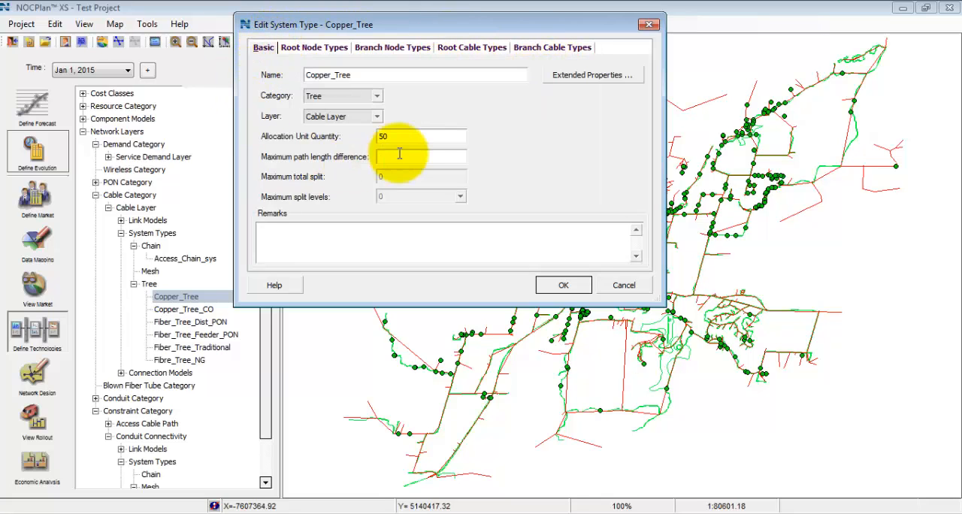
pyautogui.click(651, 26)
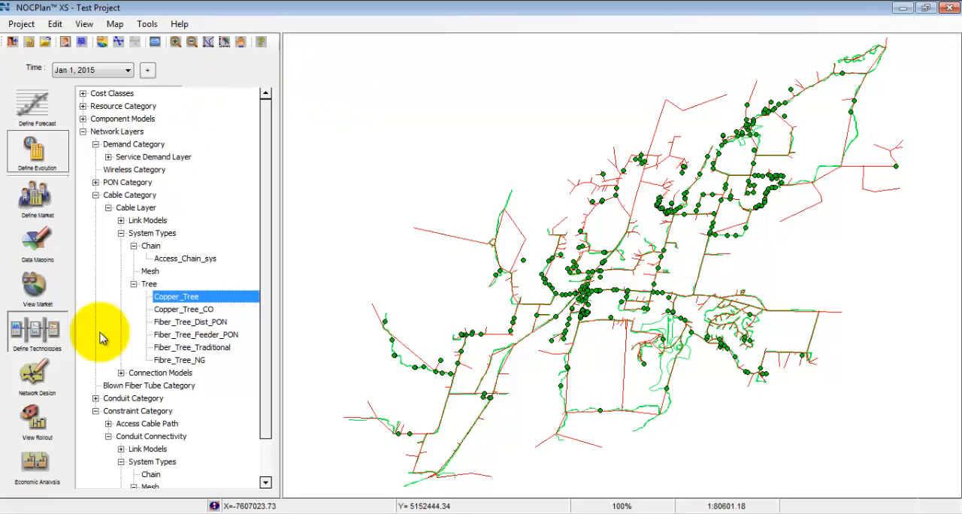
# Switch to Network Design and look through its Network, Design and Rollout views, expanding the Network Component Models.
pyautogui.click(35, 372)
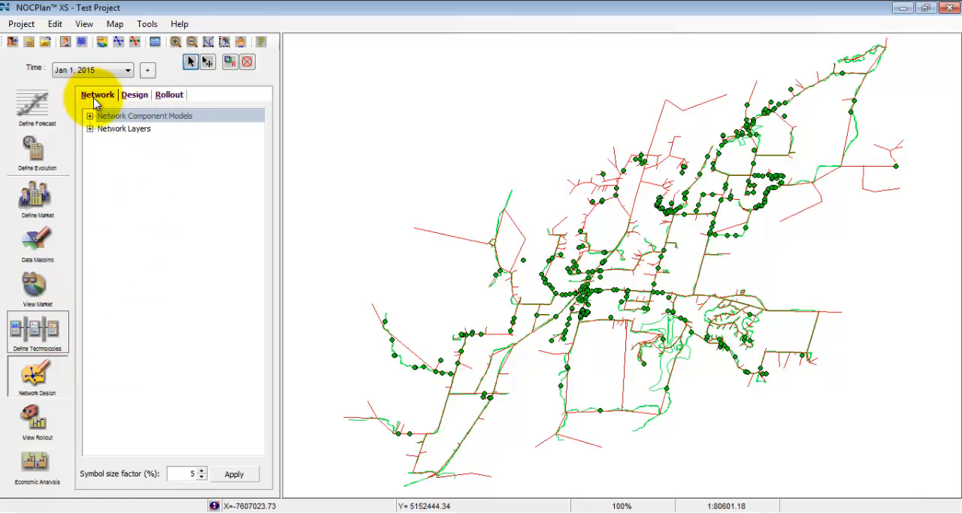
pyautogui.click(135, 95)
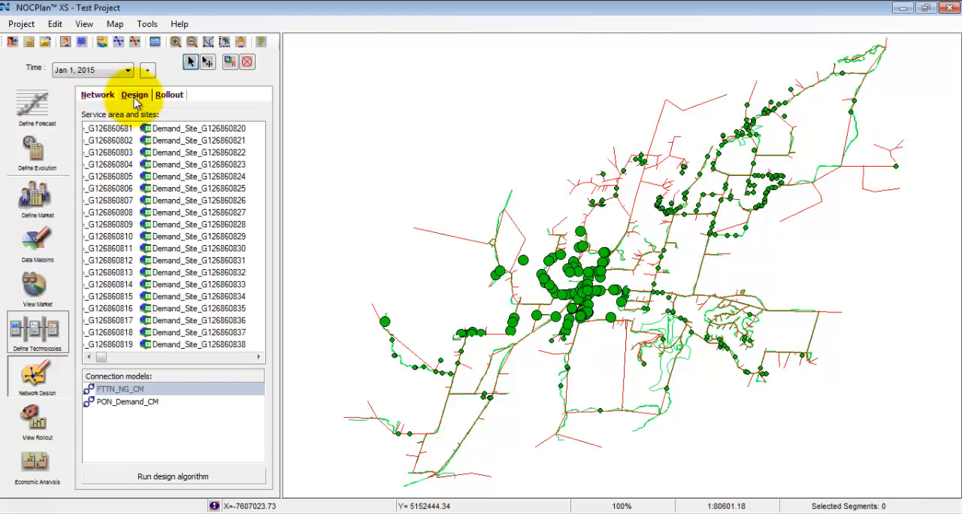
pyautogui.click(169, 95)
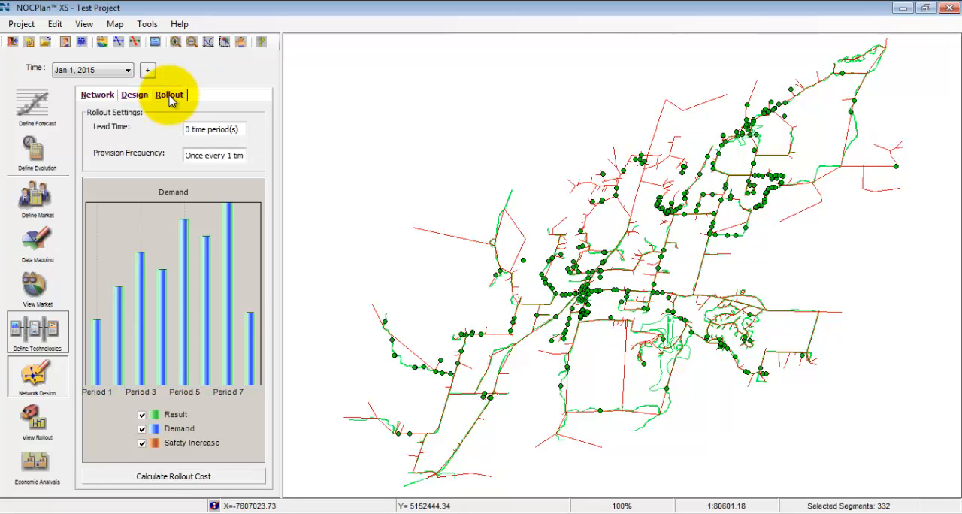
pyautogui.click(85, 96)
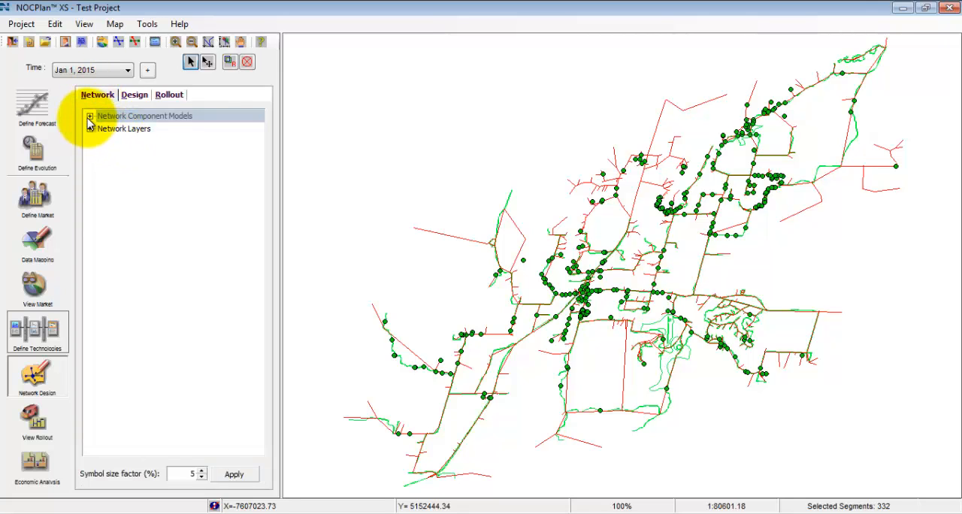
pyautogui.doubleClick(97, 116)
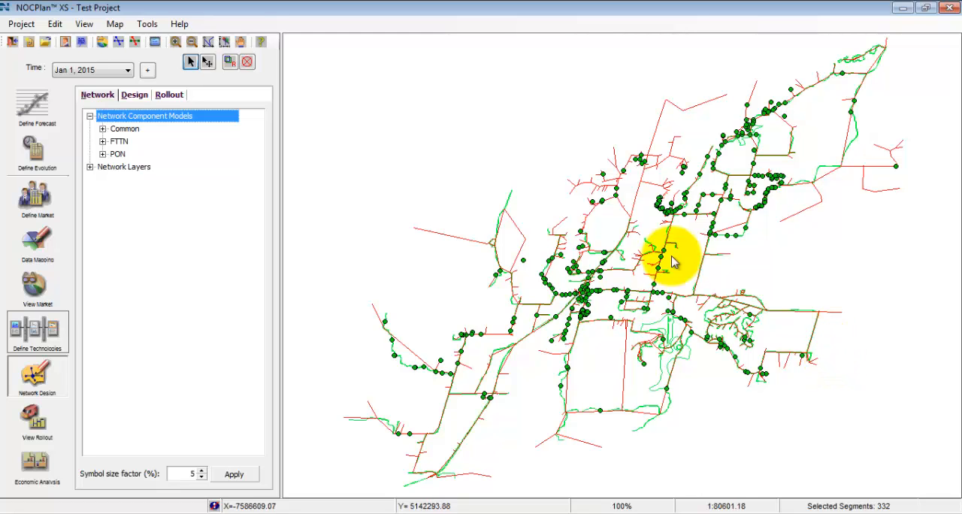
pyautogui.click(134, 96)
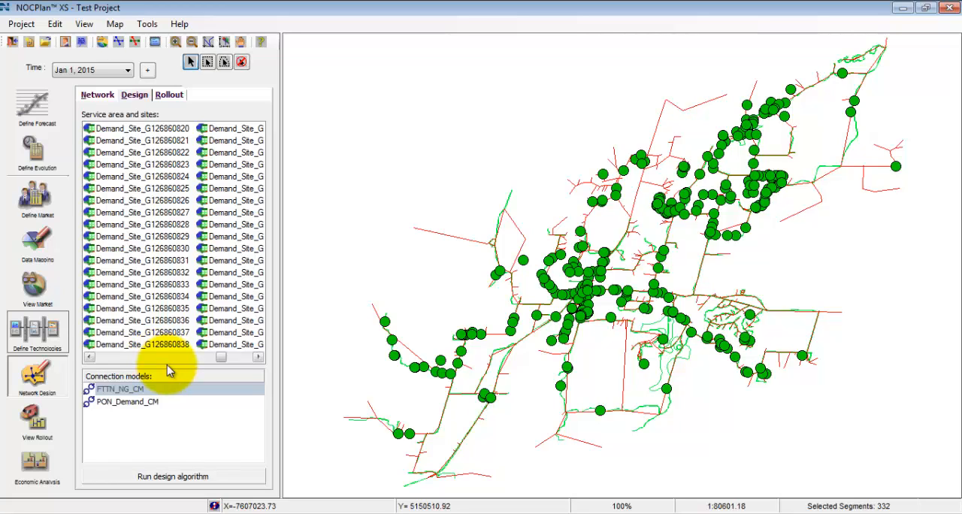
pyautogui.click(171, 96)
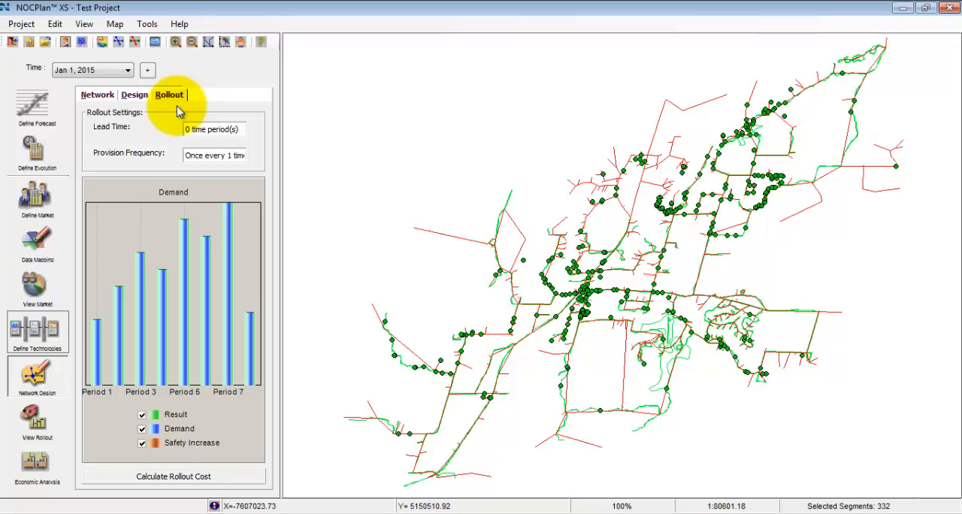
# Run the design algorithm with the PON_Demand_CM connection model and the default optimization options, and accept the design summary.
pyautogui.click(134, 95)
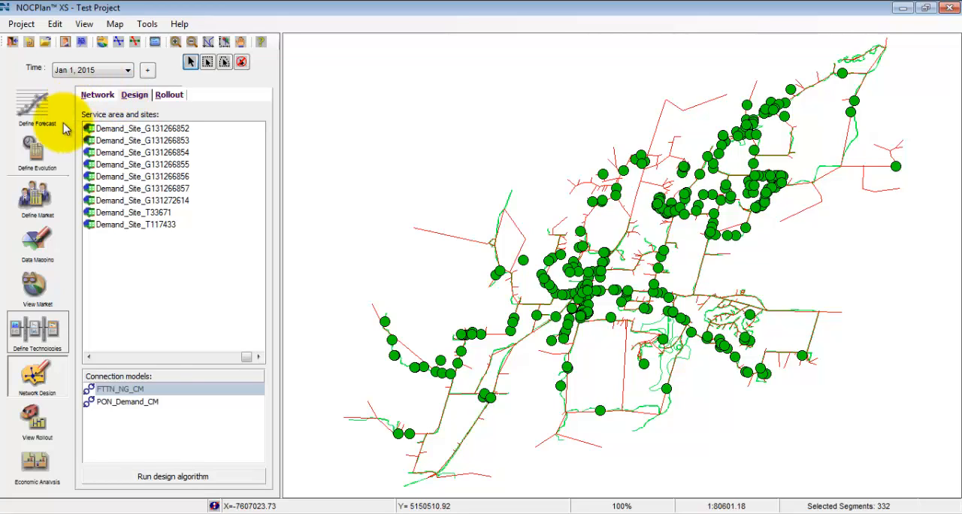
pyautogui.click(167, 404)
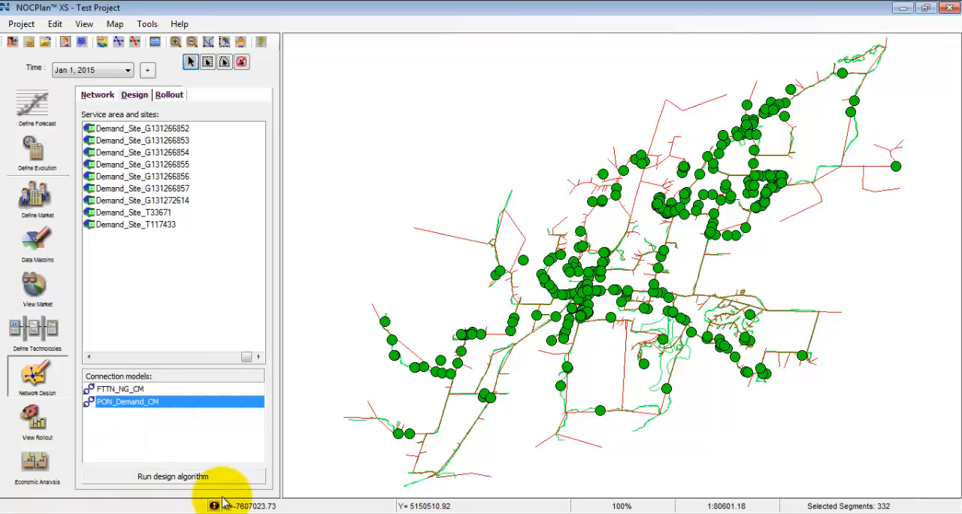
pyautogui.click(179, 479)
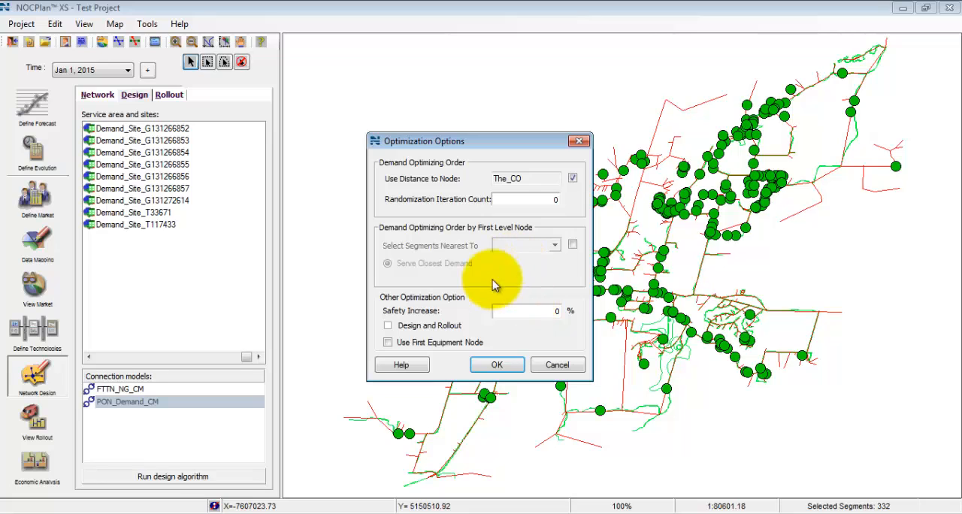
pyautogui.click(496, 366)
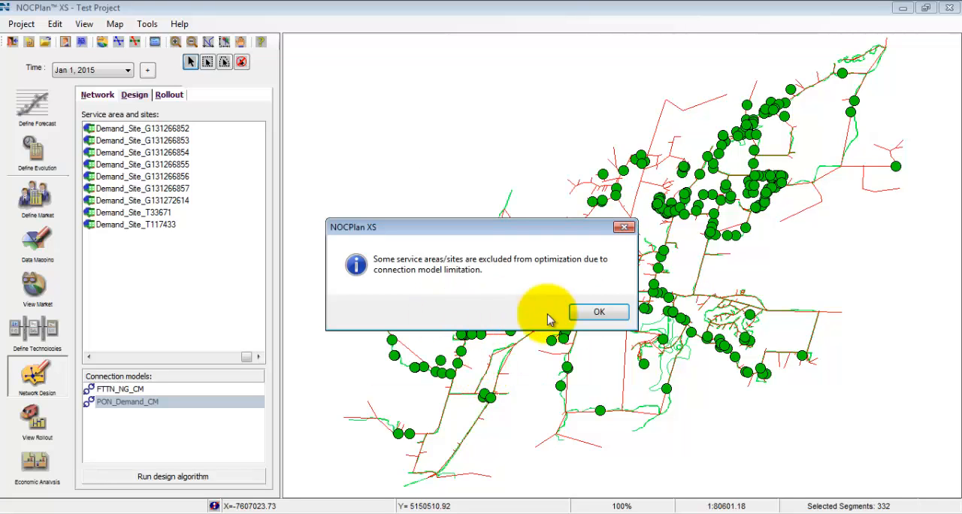
pyautogui.click(600, 314)
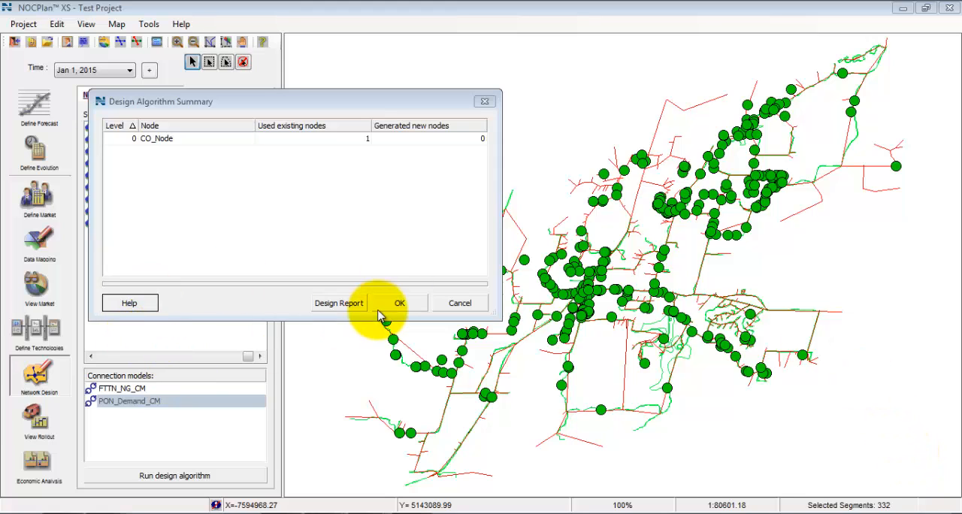
pyautogui.click(400, 304)
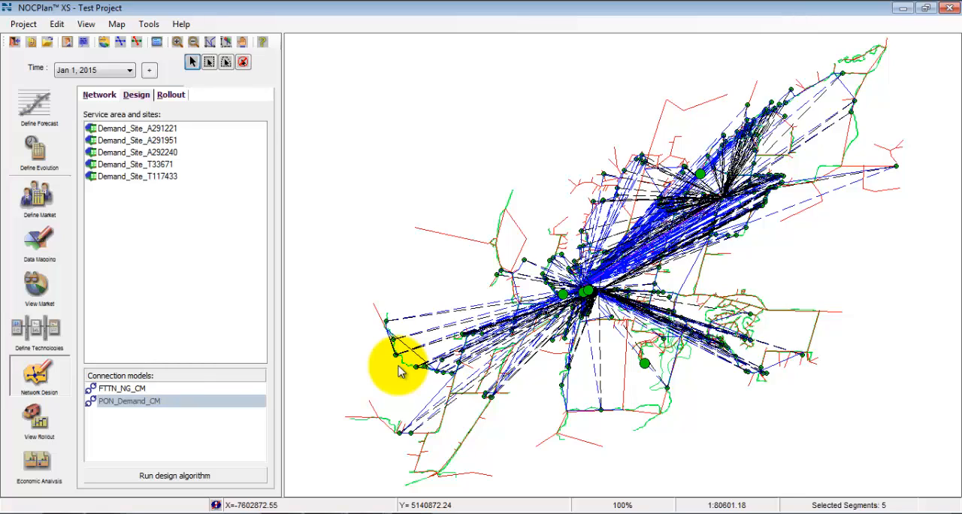
# Calculate the rollout cost of the network design with the current rollout settings.
pyautogui.click(171, 97)
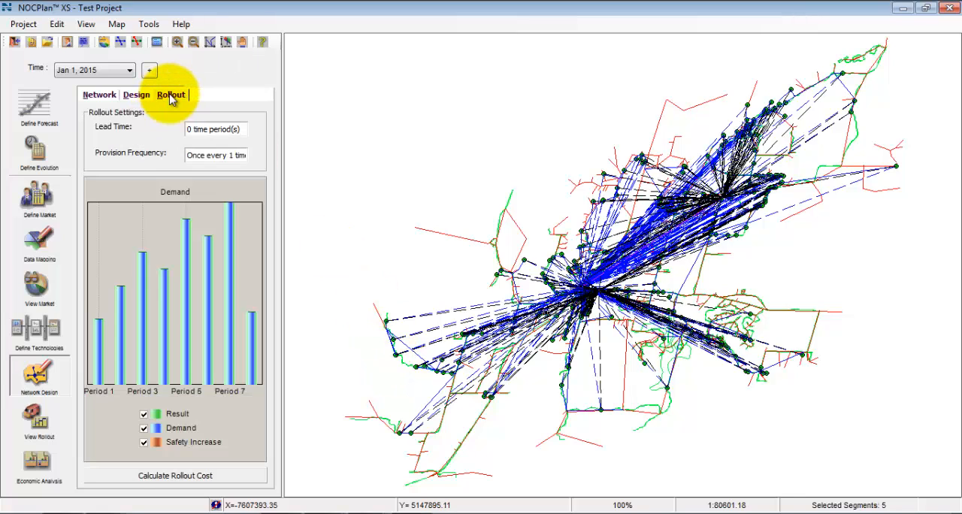
pyautogui.click(203, 481)
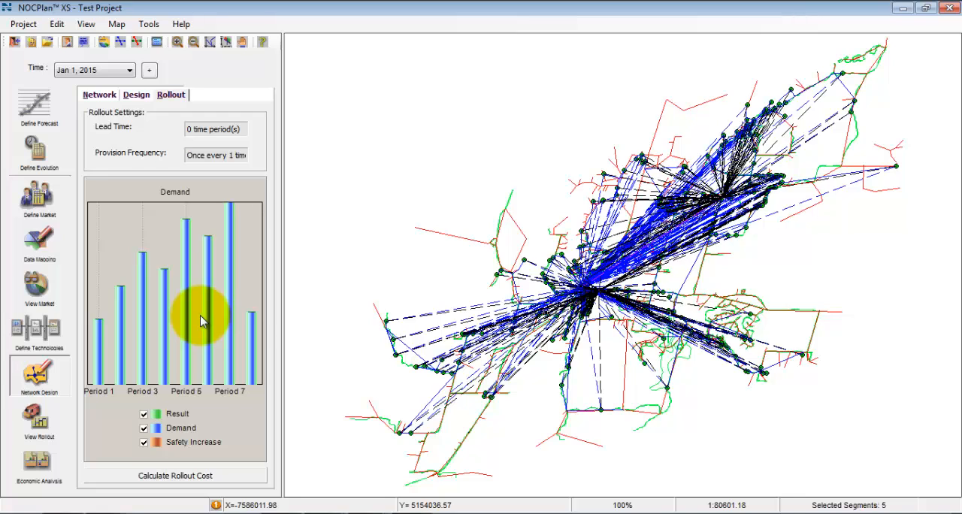
# Look through the available plugin reports, switch to the Bill Of Materials Report in Excel, and examine the nodes and links planned for Jan-01-2012.
pyautogui.click(149, 26)
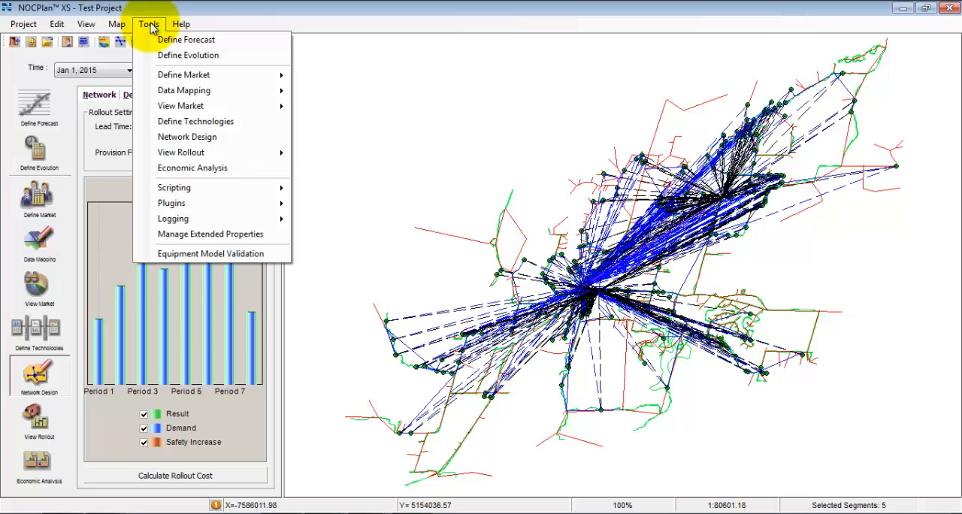
pyautogui.moveTo(193, 203)
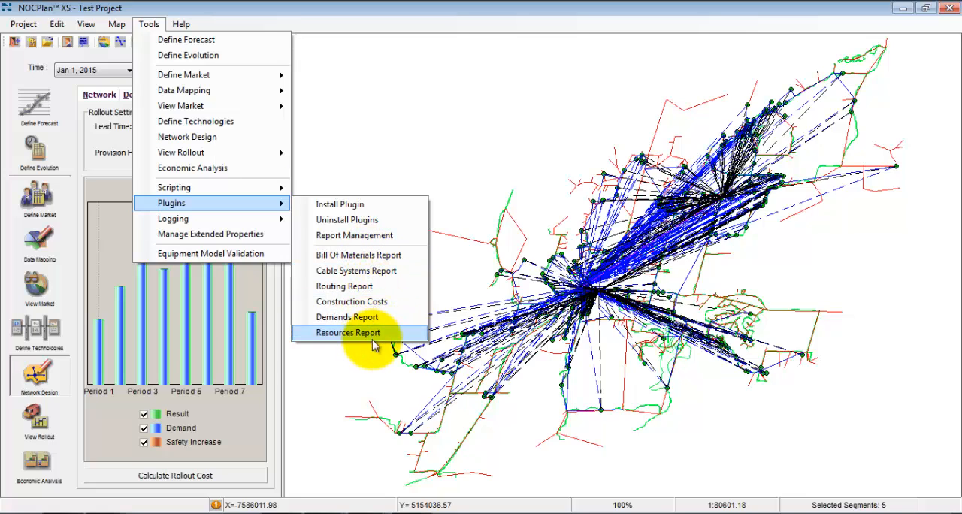
pyautogui.click(360, 508)
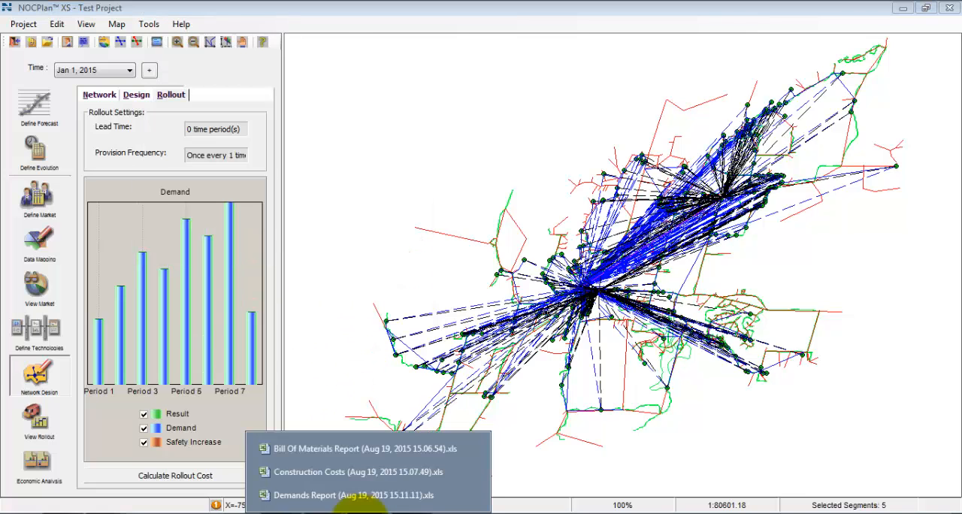
pyautogui.click(369, 448)
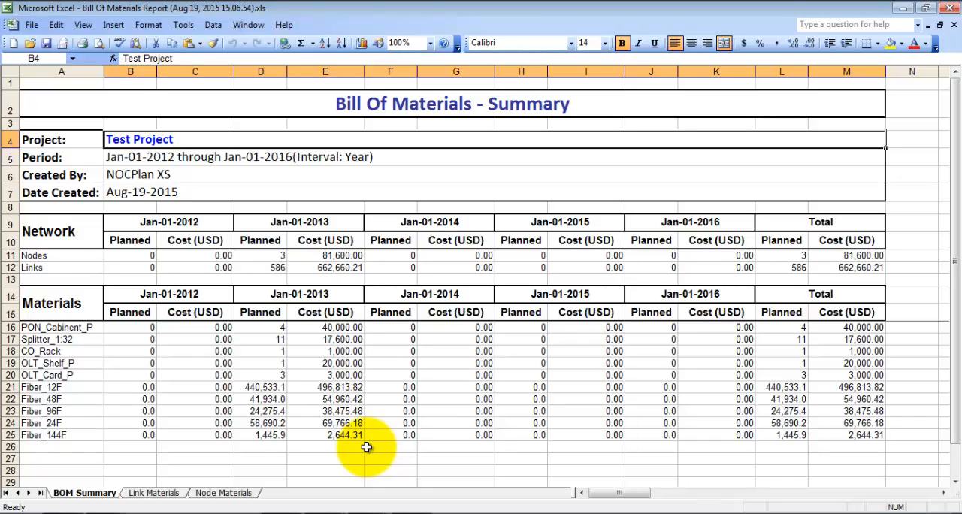
pyautogui.click(132, 255)
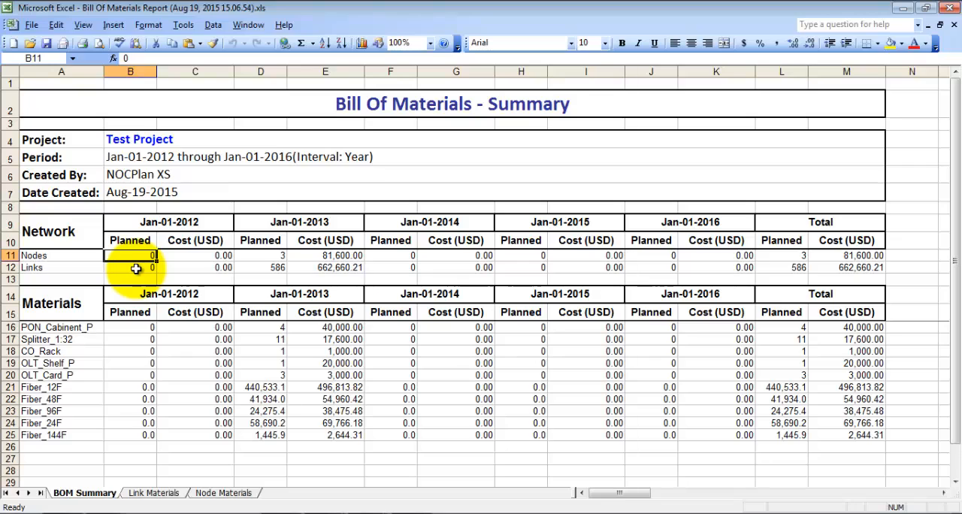
pyautogui.click(135, 269)
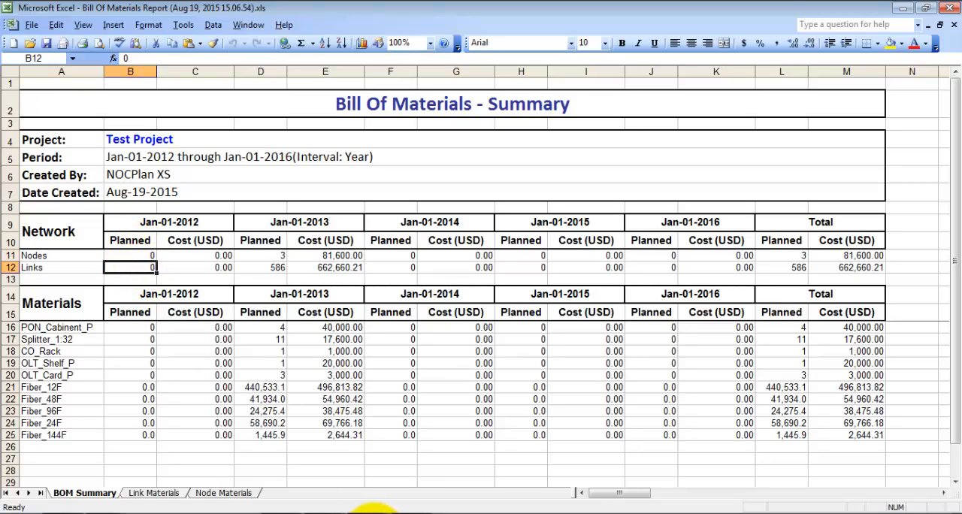
# View the Demands Report workbook and the Construction Costs workbook, examining the Jan-01-2012 material costs for nodes and links.
pyautogui.click(373, 508)
pyautogui.click(370, 493)
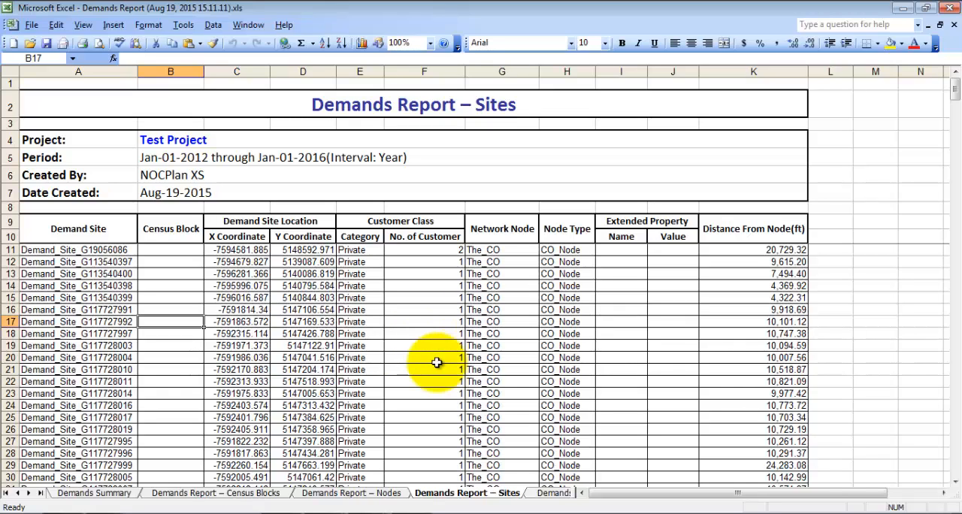
pyautogui.click(382, 513)
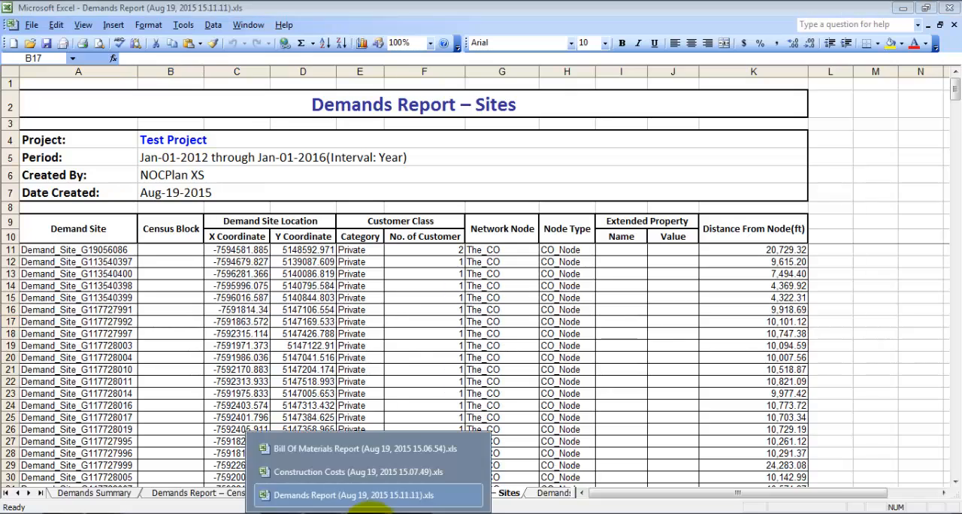
pyautogui.click(360, 473)
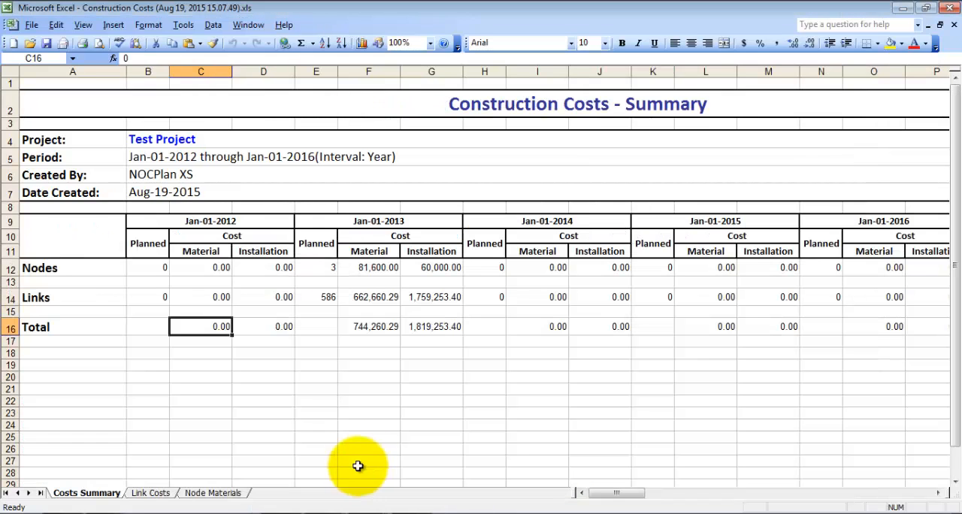
pyautogui.click(221, 236)
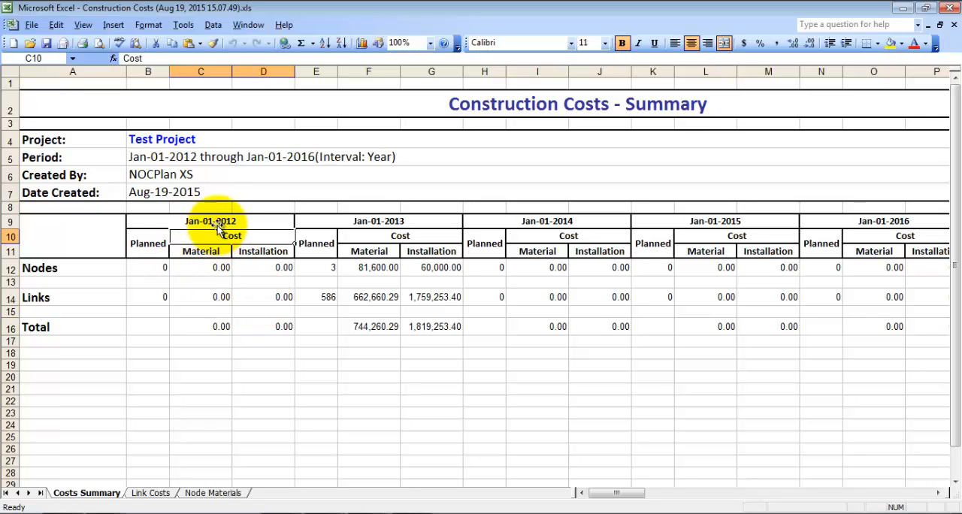
pyautogui.click(216, 219)
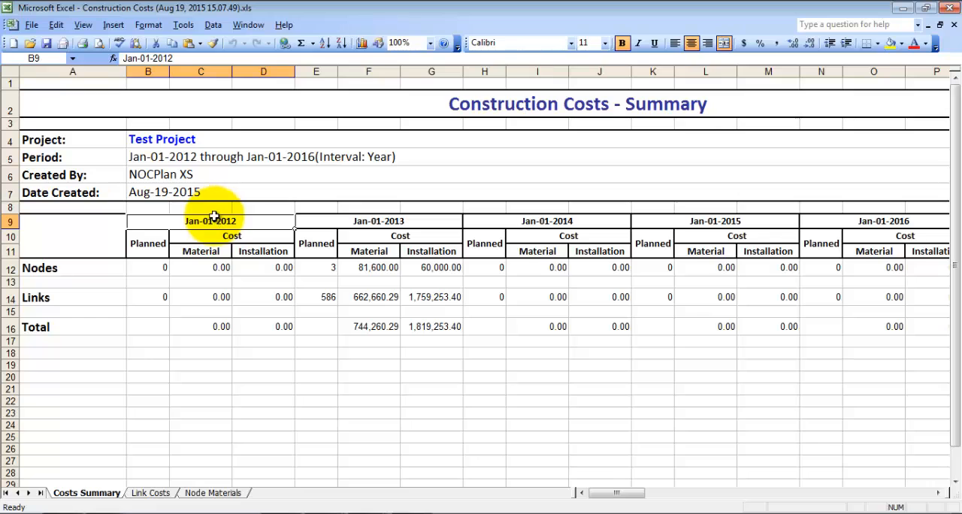
pyautogui.click(218, 269)
pyautogui.click(219, 298)
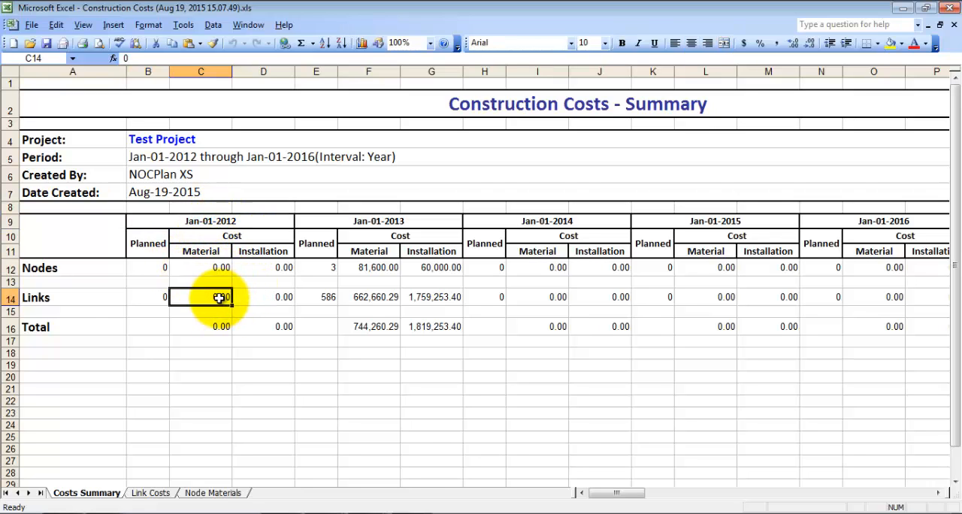
# Switch back to NOCPlan XS and generate the Test Project's economic analysis chart comparing Revenue, Cash Flow and Net Present Value, without Cost.
pyautogui.click(277, 513)
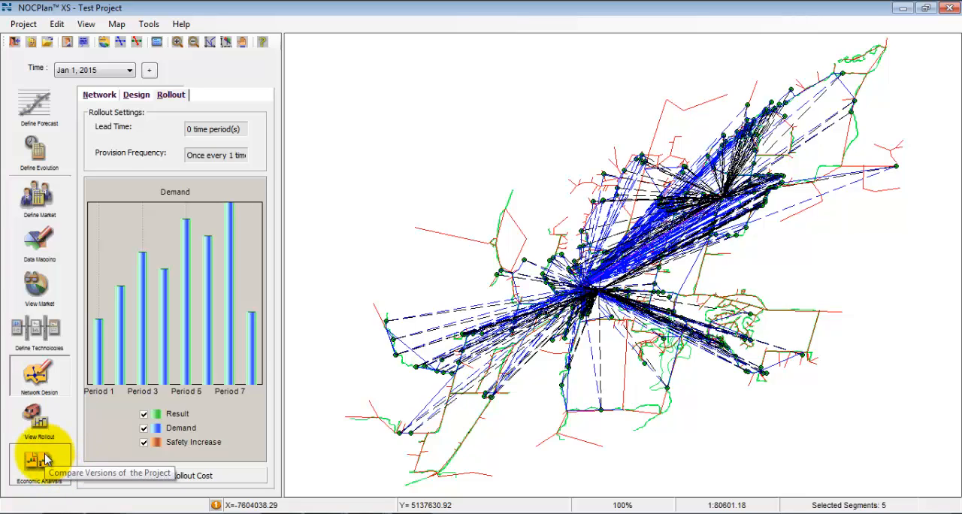
pyautogui.click(45, 459)
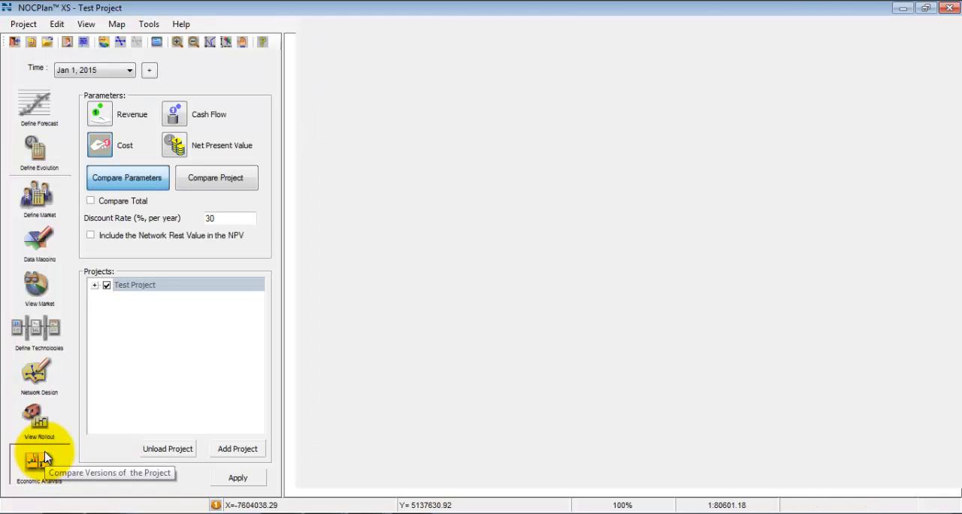
pyautogui.click(99, 114)
pyautogui.click(173, 113)
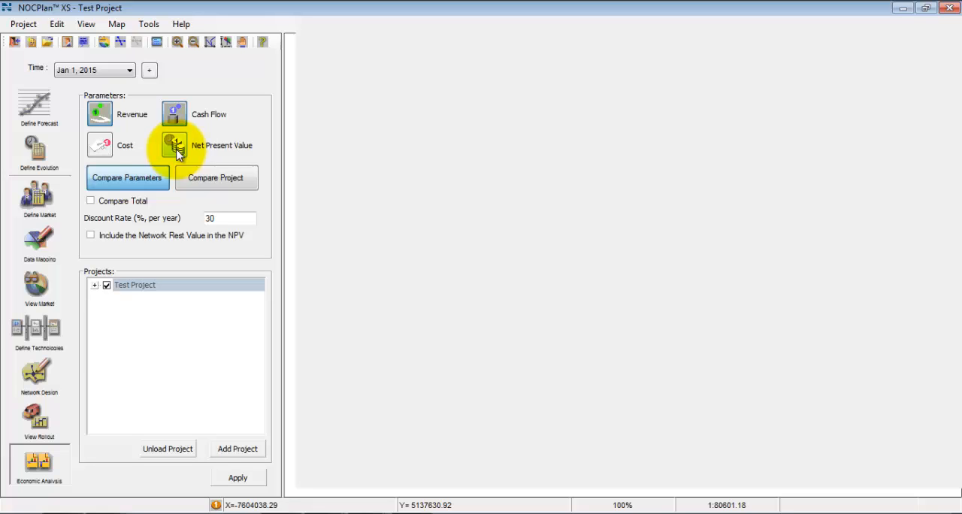
pyautogui.click(176, 147)
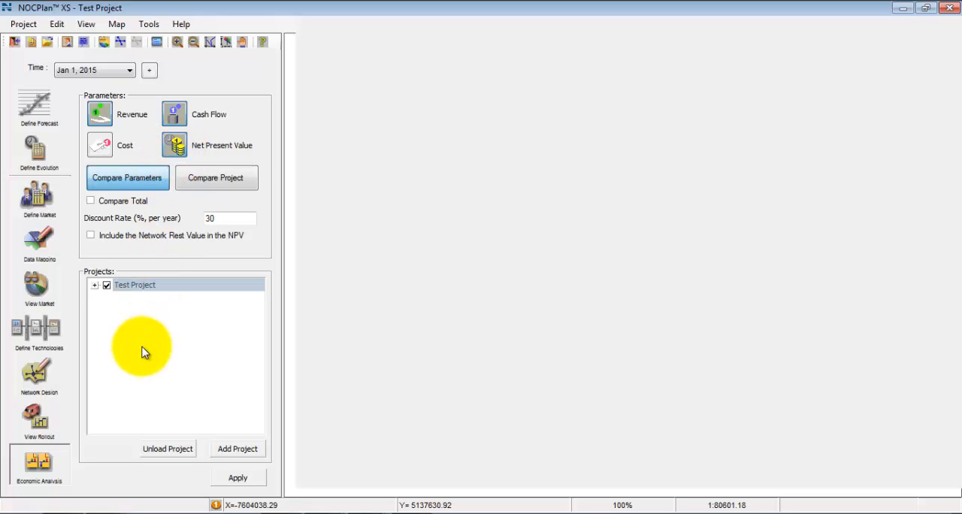
pyautogui.click(238, 479)
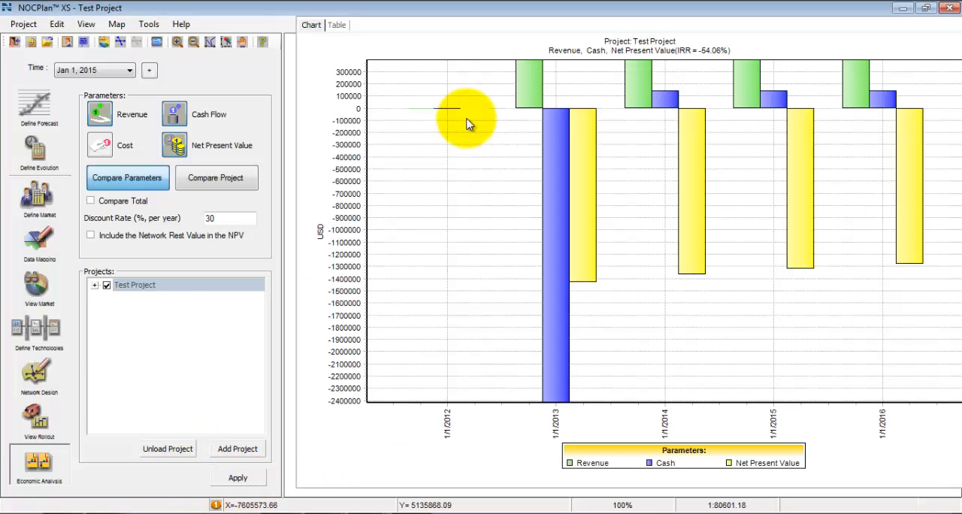